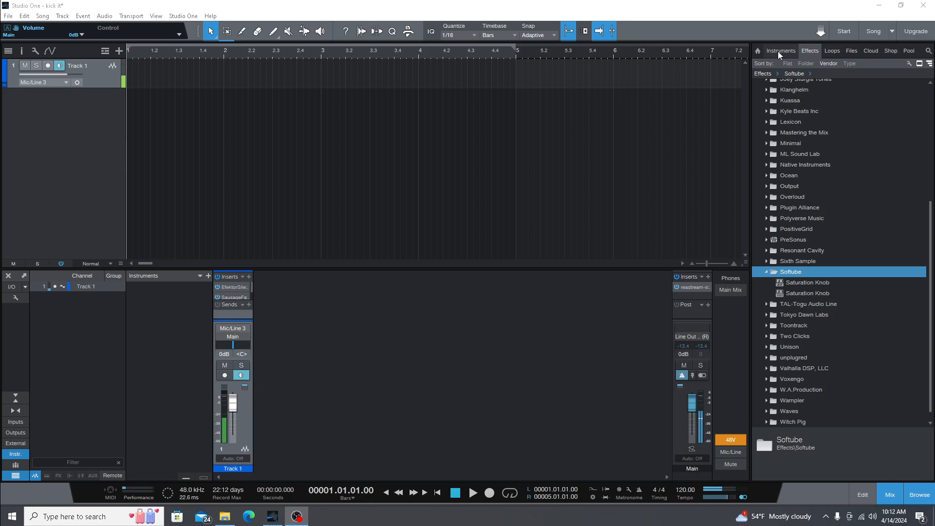
- Add the Unison Drum Monkey instrument on a new track below Track 1
{"action": "left_click", "coordinate": [780, 50]}
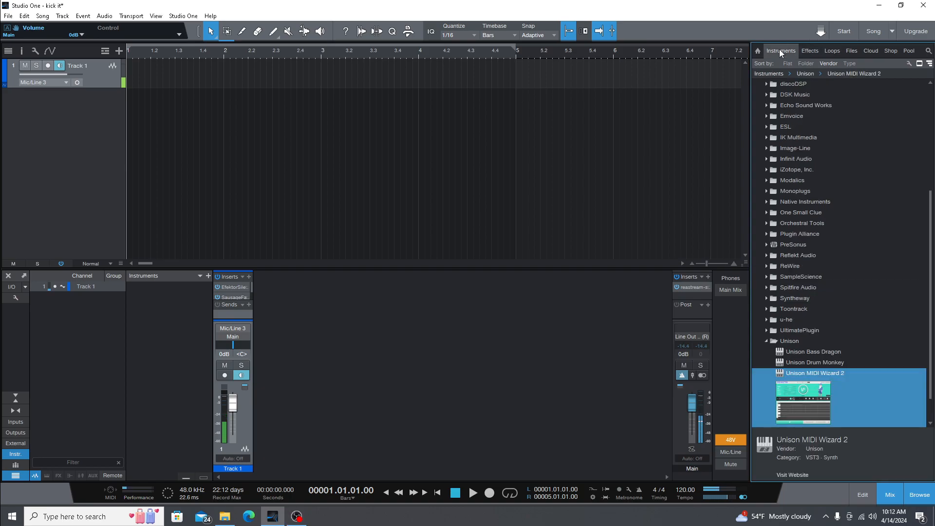
{"action": "left_click", "coordinate": [804, 363]}
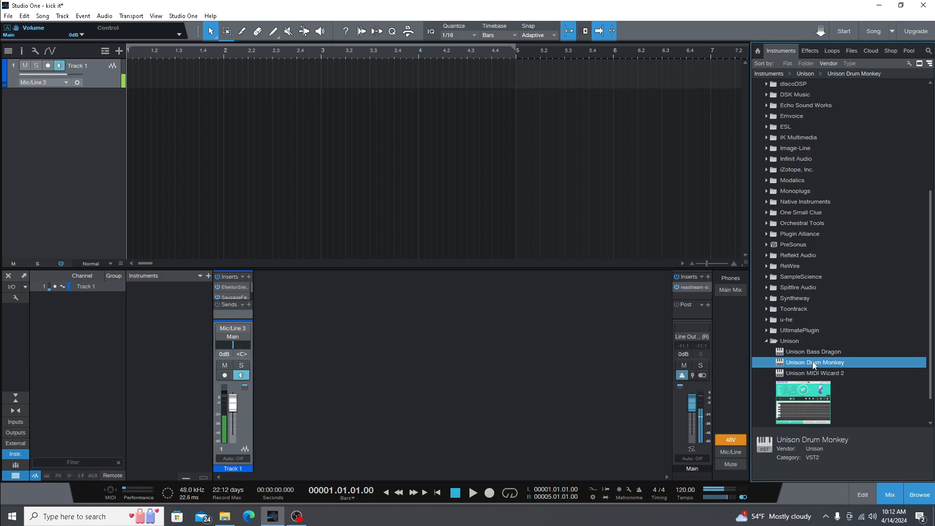
{"action": "left_click_drag", "start_coordinate": [799, 364], "coordinate": [84, 114]}
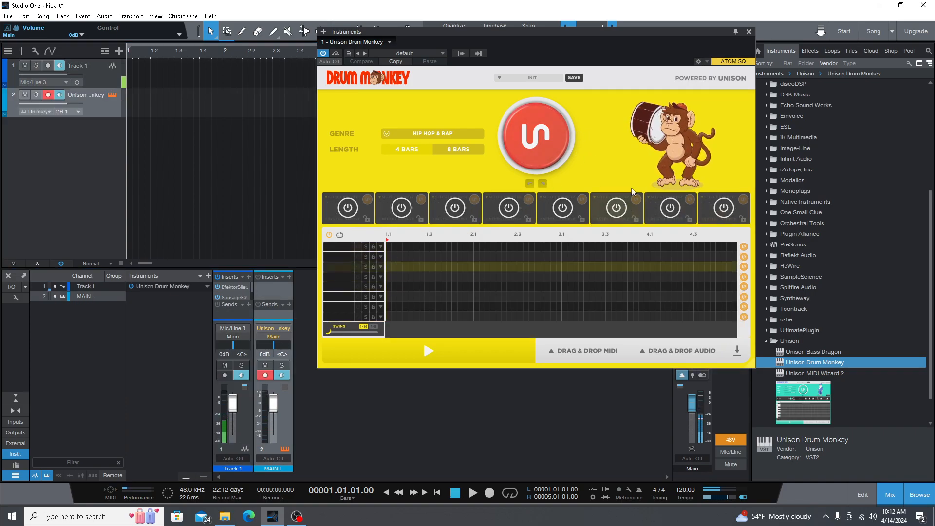
- Generate a drum groove in Drum Monkey, keeping Hip Hop & Rap as the genre
{"action": "left_click", "coordinate": [554, 158]}
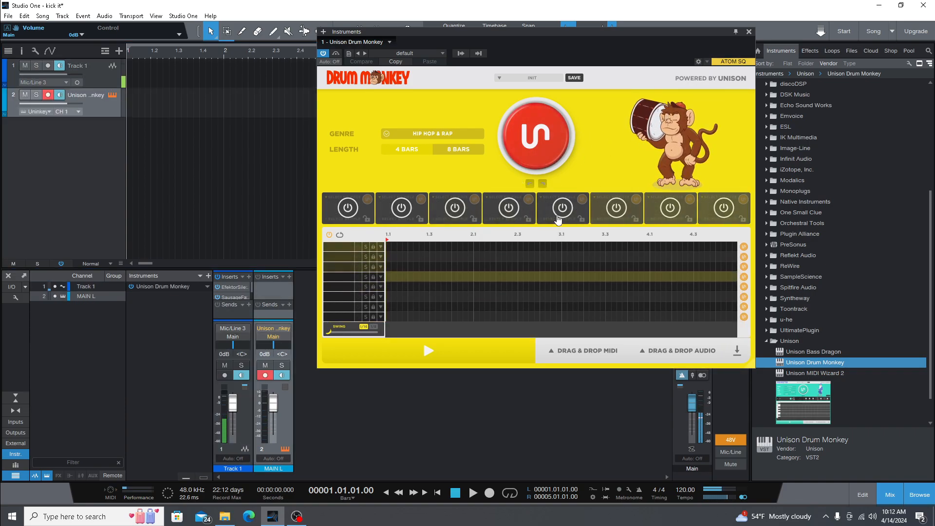
{"action": "left_click", "coordinate": [449, 134]}
{"action": "mouse_move", "coordinate": [419, 75]}
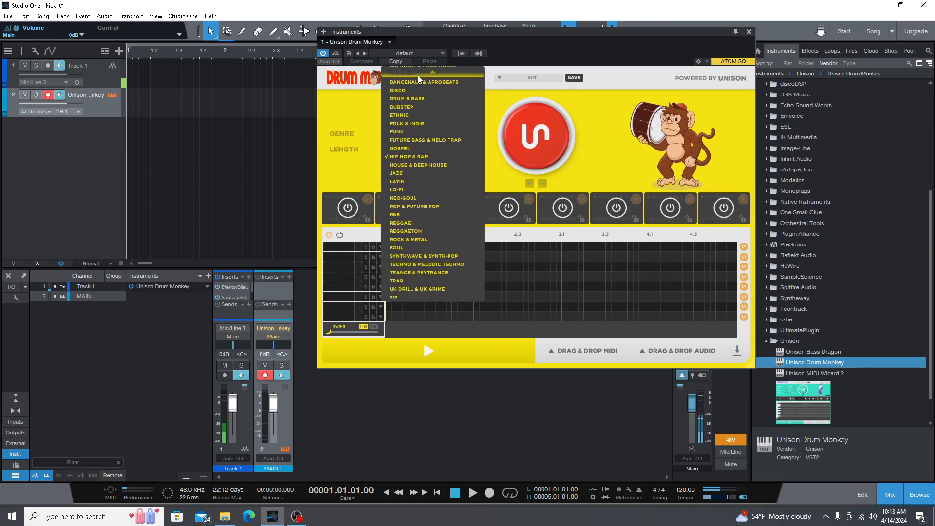
{"action": "left_click", "coordinate": [595, 166]}
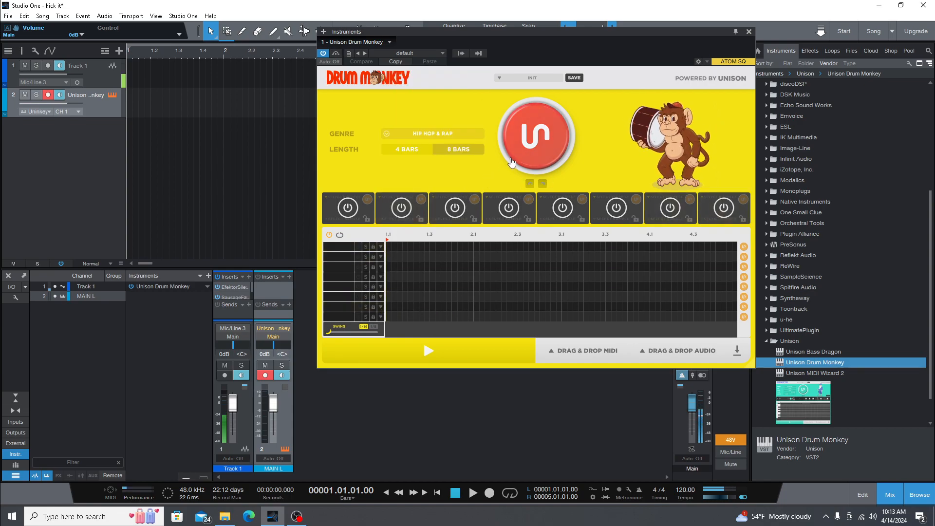
{"action": "left_click", "coordinate": [527, 147]}
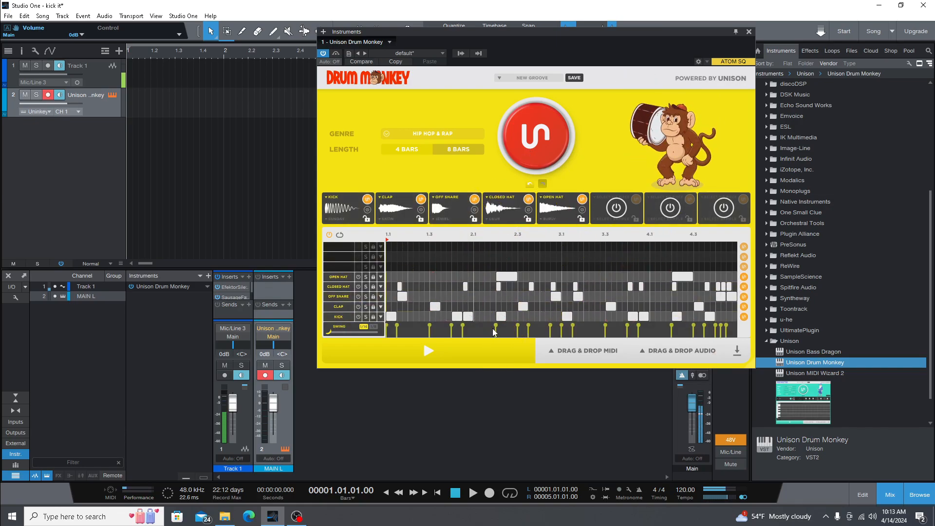
- Audition the drum groove and generate a different one during playback
{"action": "key", "text": "space"}
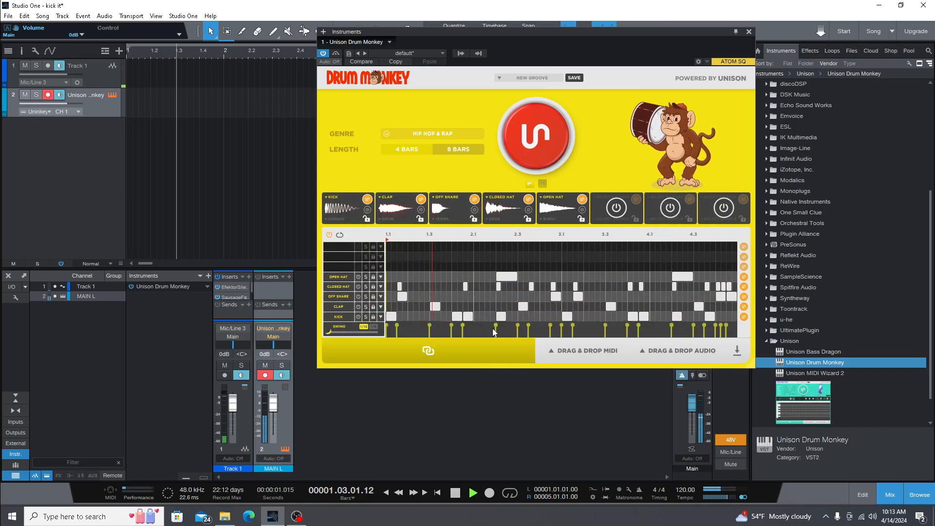
{"action": "left_click", "coordinate": [536, 142]}
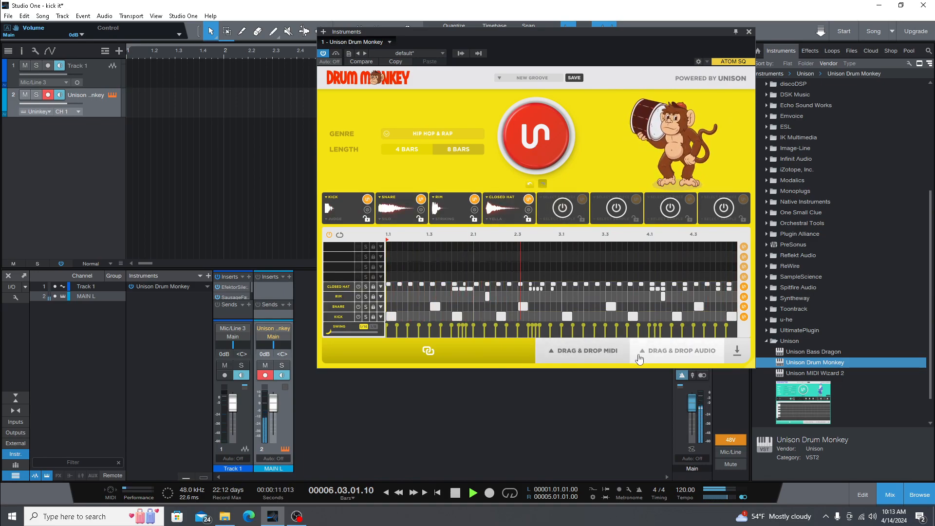
{"action": "key", "text": "space"}
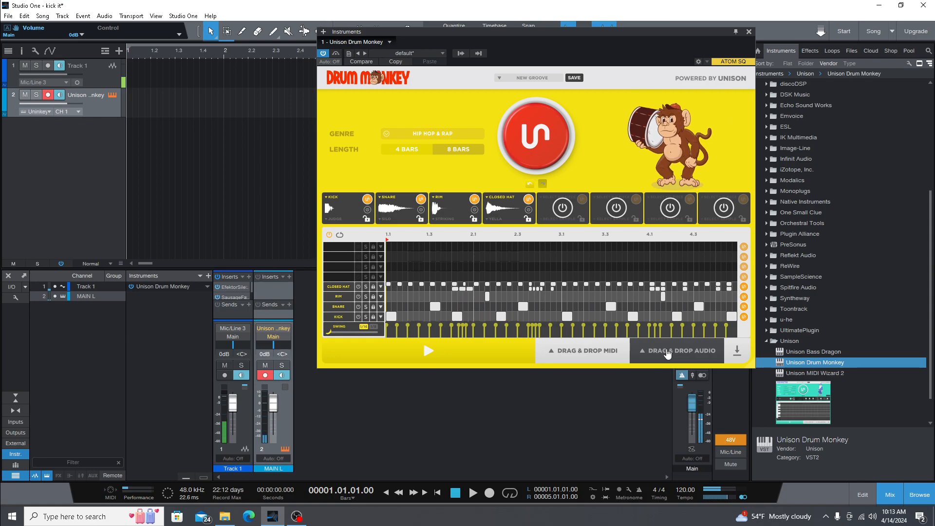
- Place the generated groove's audio on a new track at the start of the song and close the Drum Monkey window
{"action": "mouse_move", "coordinate": [667, 344]}
{"action": "left_click_drag", "start_coordinate": [667, 306], "coordinate": [132, 139]}
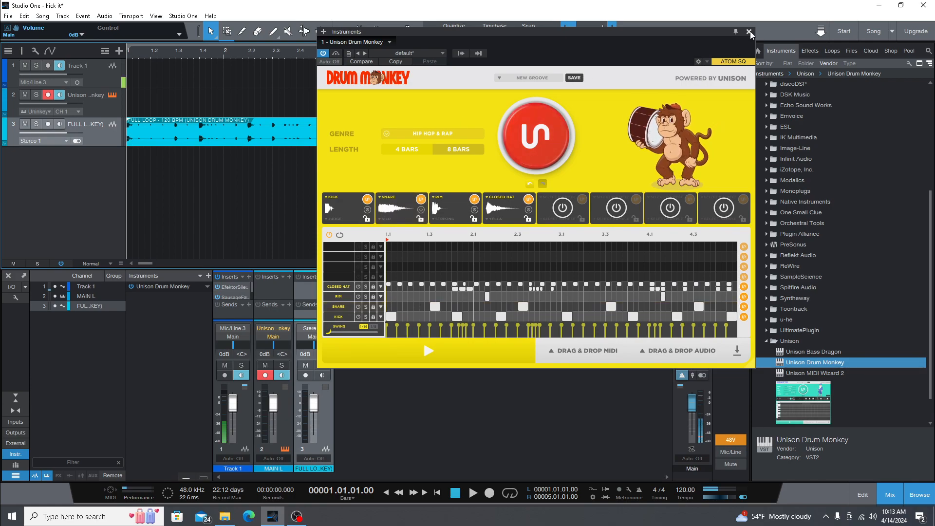
{"action": "left_click", "coordinate": [387, 42]}
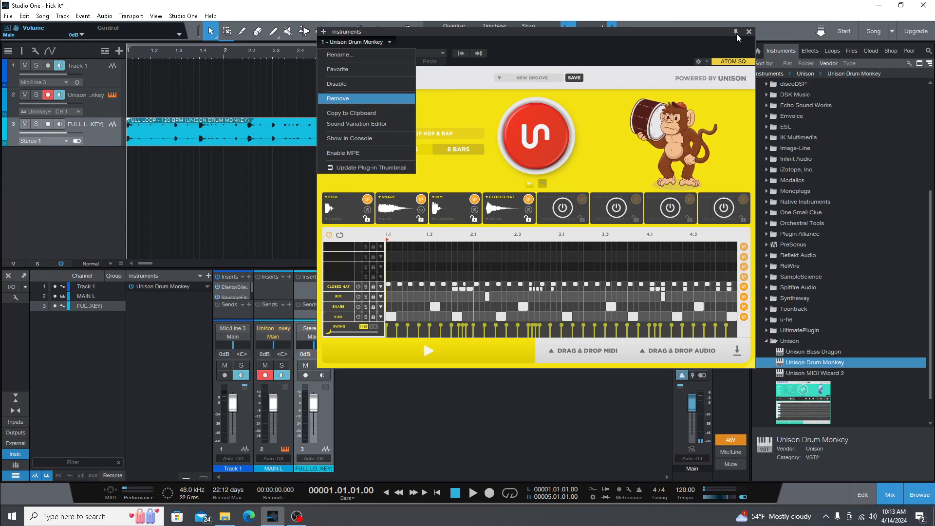
{"action": "left_click", "coordinate": [750, 31]}
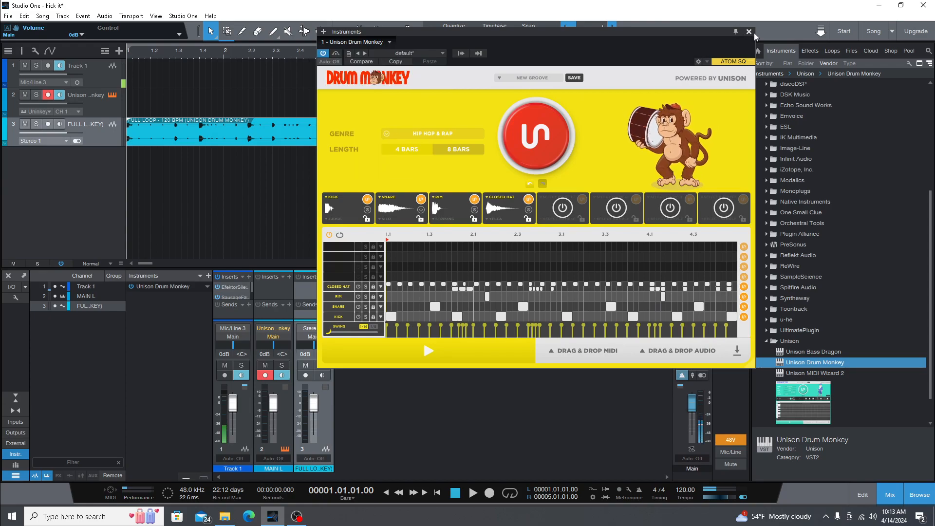
{"action": "left_click", "coordinate": [750, 32]}
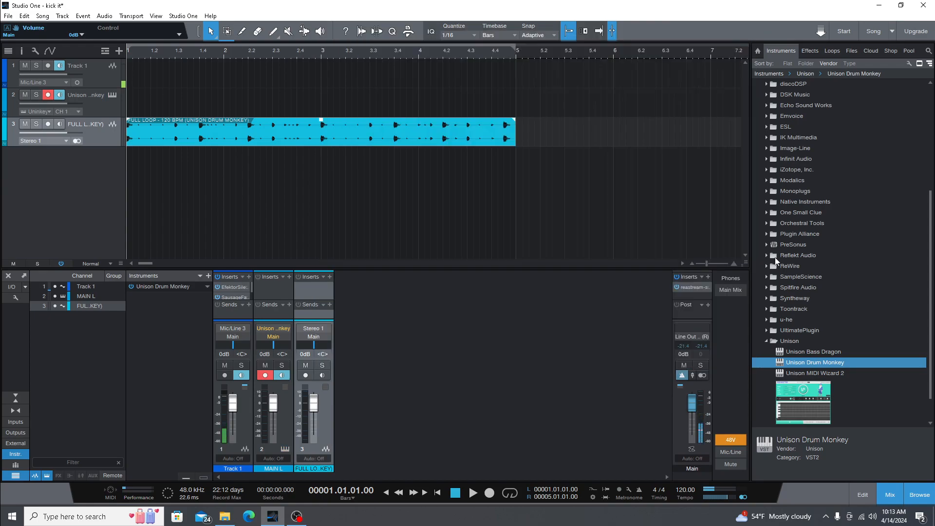
- Replace Drum Monkey on track 2 with the Unison Bass Dragon instrument and close its window
{"action": "left_click", "coordinate": [823, 355]}
{"action": "left_click_drag", "start_coordinate": [823, 355], "coordinate": [84, 102]}
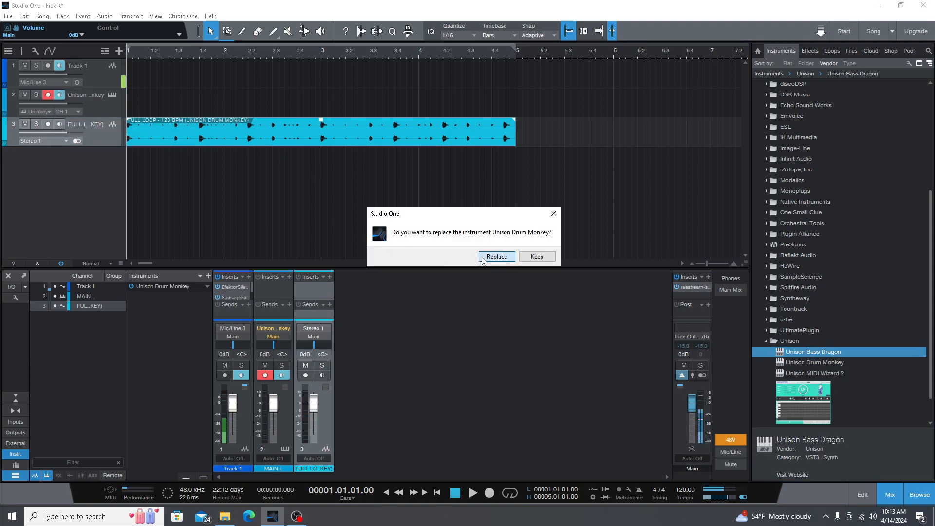
{"action": "left_click", "coordinate": [497, 256]}
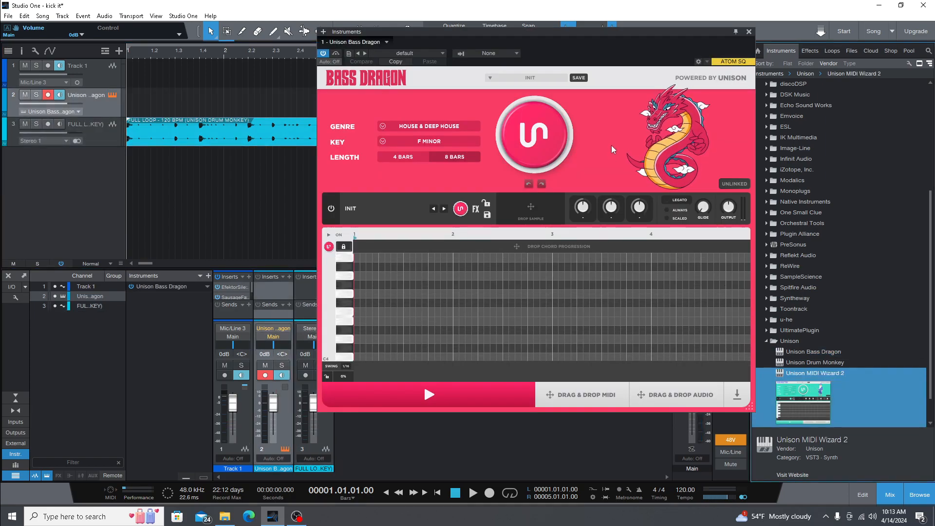
{"action": "left_click", "coordinate": [749, 31]}
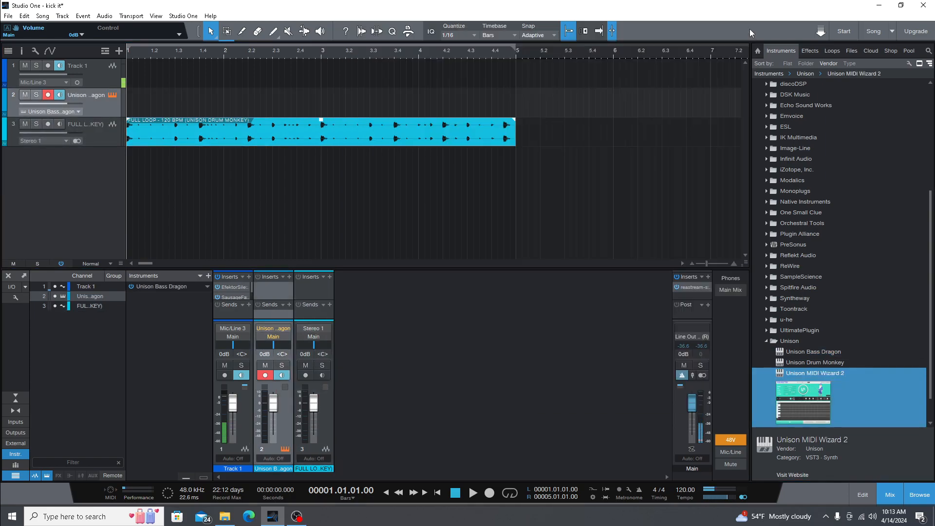
- Add Unison MIDI Wizard 2 on a new track below the drum loop and link it to Group 1
{"action": "left_click_drag", "start_coordinate": [829, 375], "coordinate": [102, 185]}
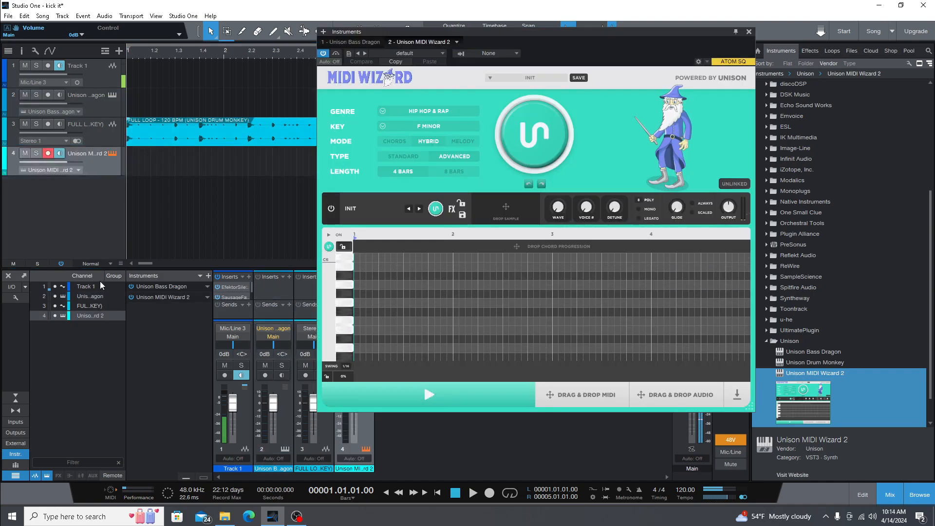
{"action": "left_click", "coordinate": [740, 191]}
{"action": "left_click", "coordinate": [735, 198]}
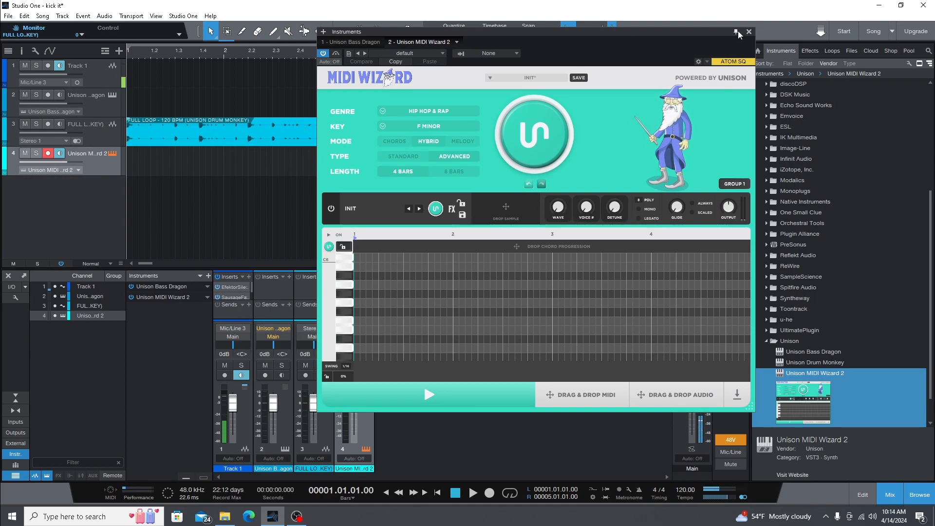
- Link Bass Dragon to Group 1 as well
{"action": "left_click", "coordinate": [373, 43]}
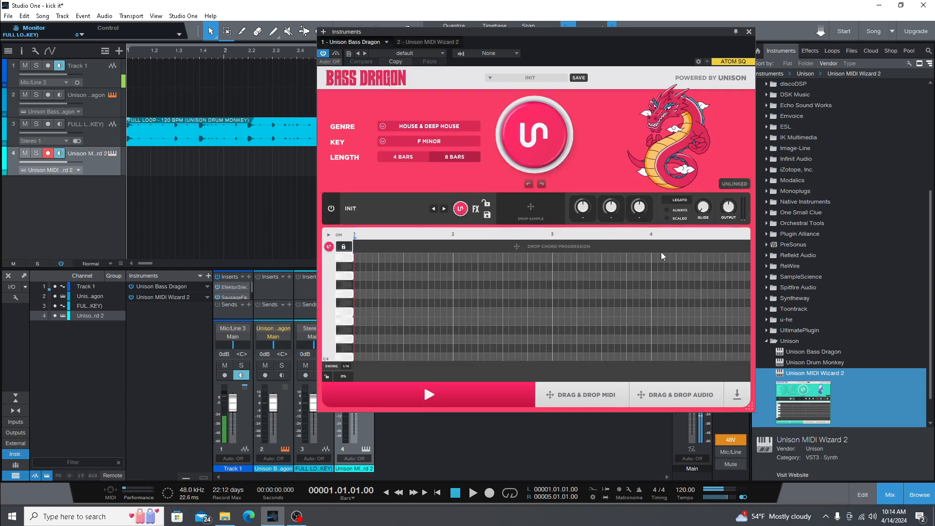
{"action": "left_click", "coordinate": [735, 184]}
{"action": "left_click", "coordinate": [738, 209]}
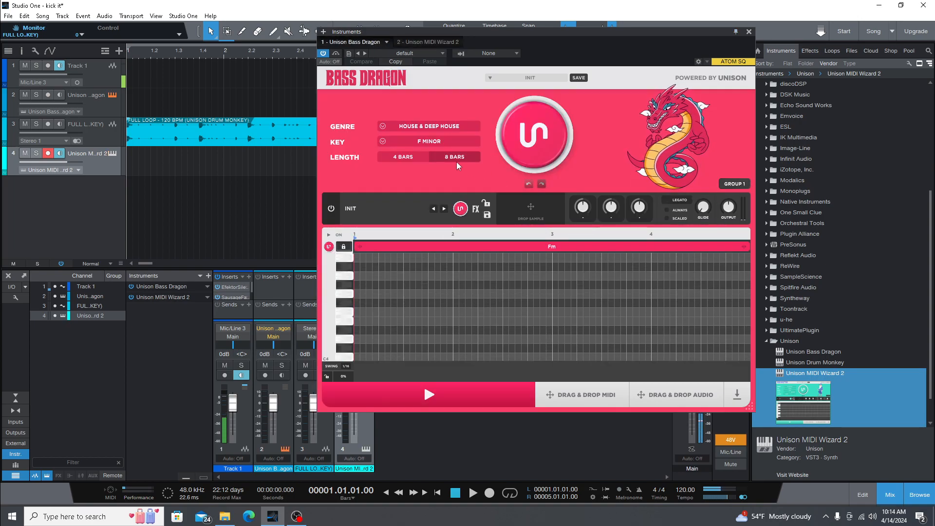
- Try the R&B (808) genre in Bass Dragon, and settle on Hip Hop & Rap (808)
{"action": "left_click", "coordinate": [456, 126]}
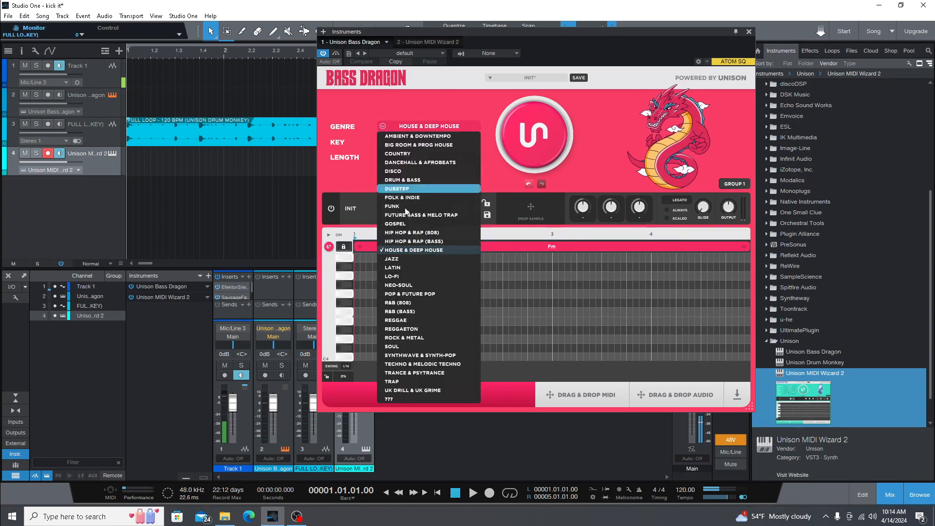
{"action": "left_click", "coordinate": [428, 304]}
{"action": "left_click", "coordinate": [430, 303]}
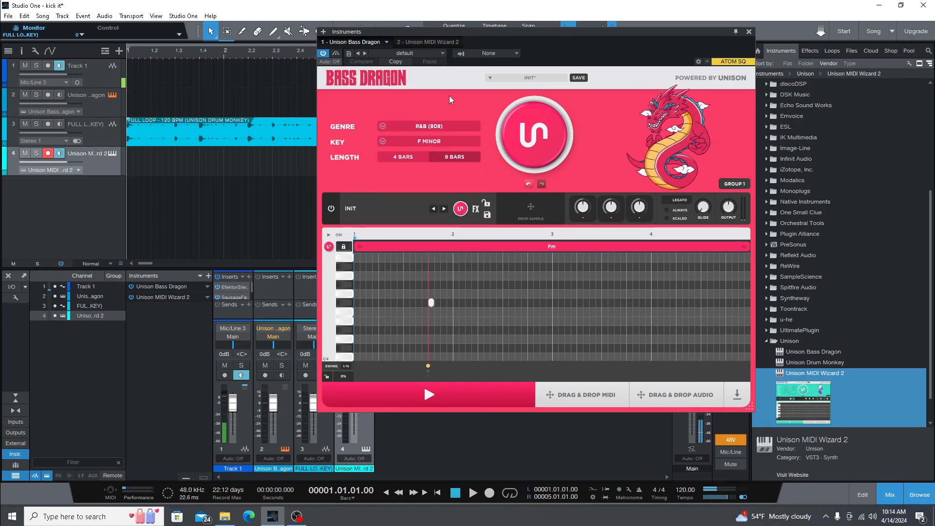
{"action": "left_click", "coordinate": [453, 130]}
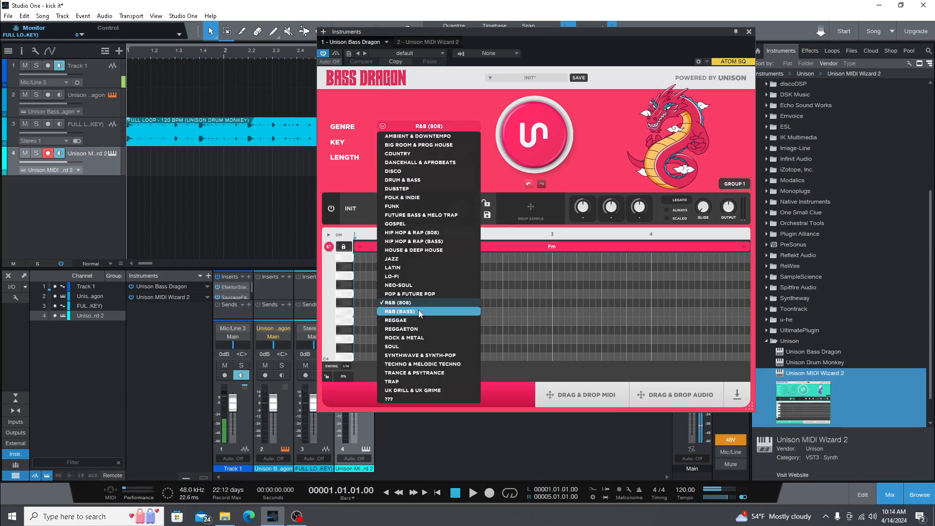
{"action": "left_click", "coordinate": [428, 233]}
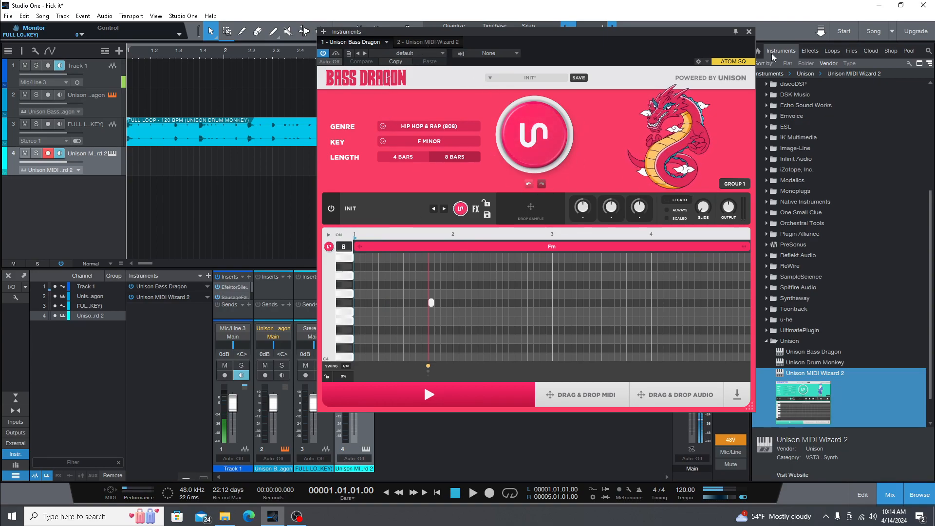
- Generate a chord progression in MIDI Wizard 2 and check it in the linked Bass Dragon
{"action": "left_click_drag", "start_coordinate": [421, 32], "coordinate": [180, 33]}
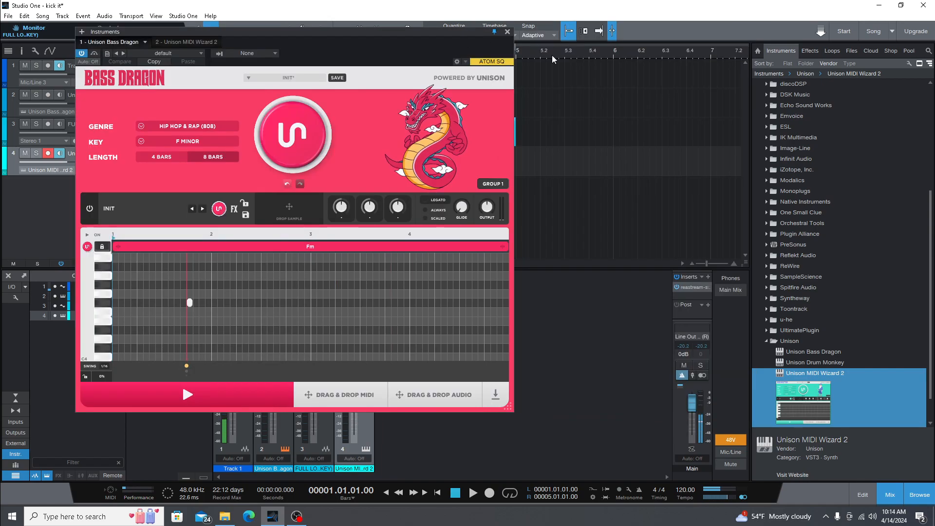
{"action": "left_click", "coordinate": [179, 43]}
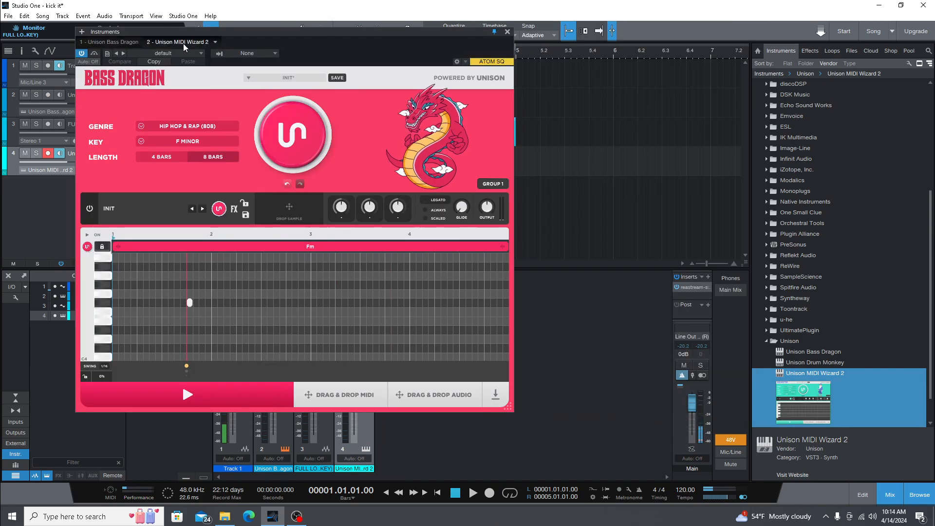
{"action": "left_click", "coordinate": [88, 247]}
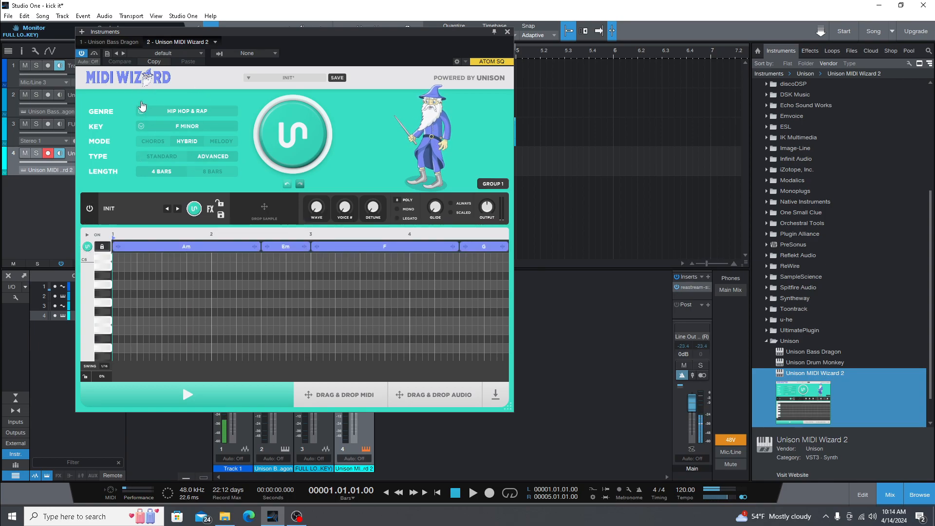
{"action": "left_click", "coordinate": [129, 44]}
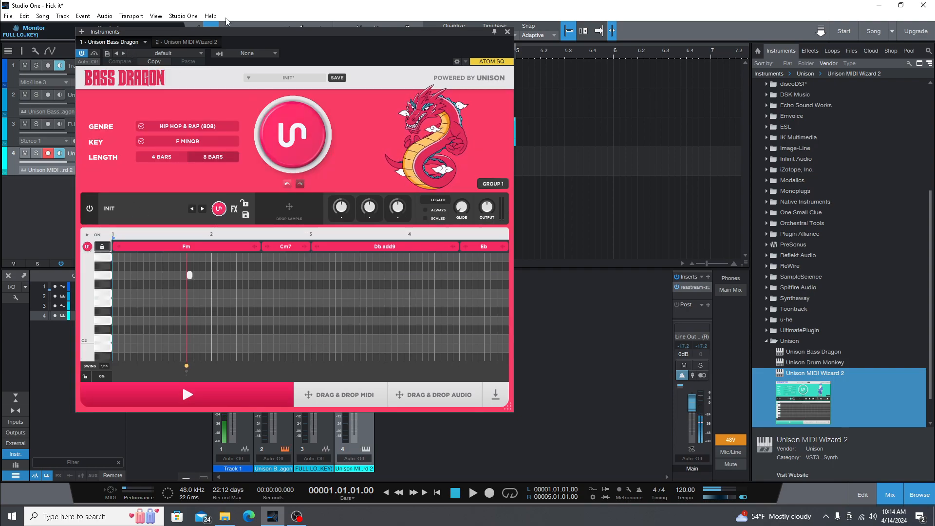
{"action": "left_click", "coordinate": [208, 43]}
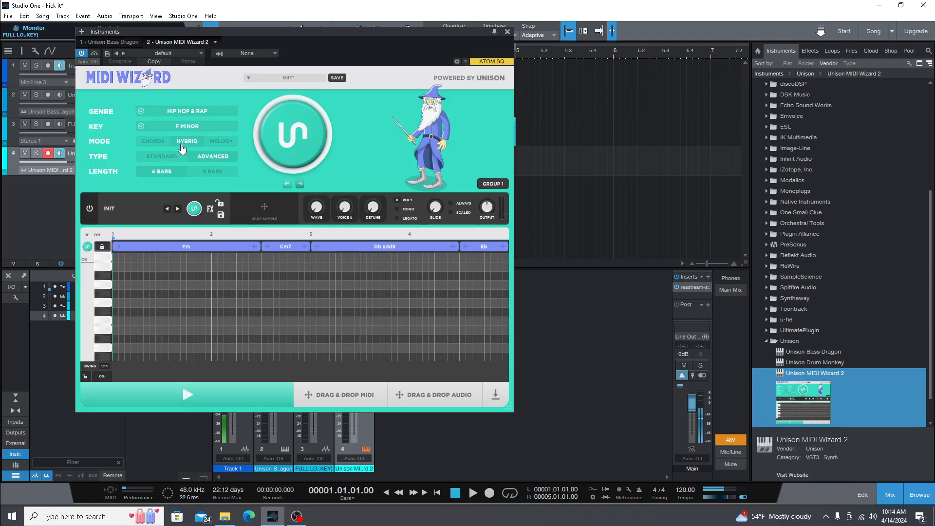
- Generate a bassline in Bass Dragon over the linked chord progression
{"action": "left_click", "coordinate": [117, 44]}
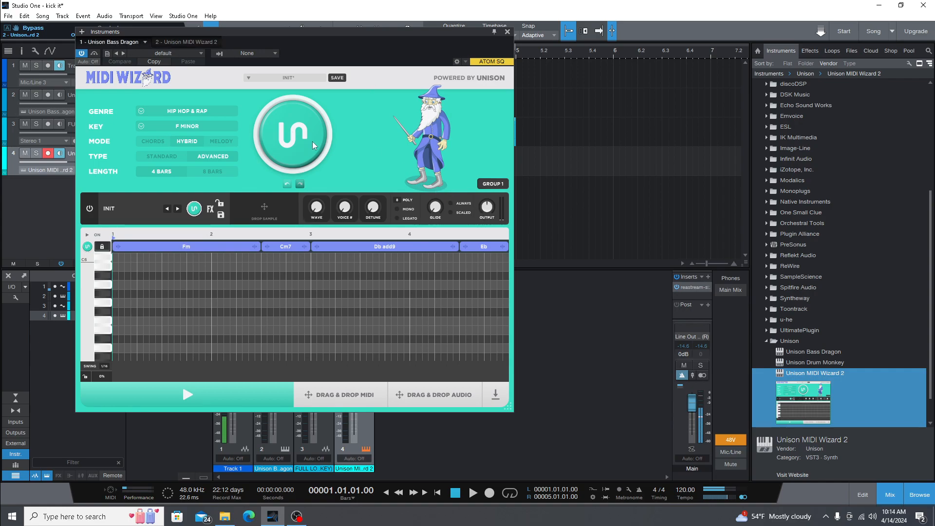
{"action": "left_click_drag", "start_coordinate": [470, 30], "coordinate": [739, 28]}
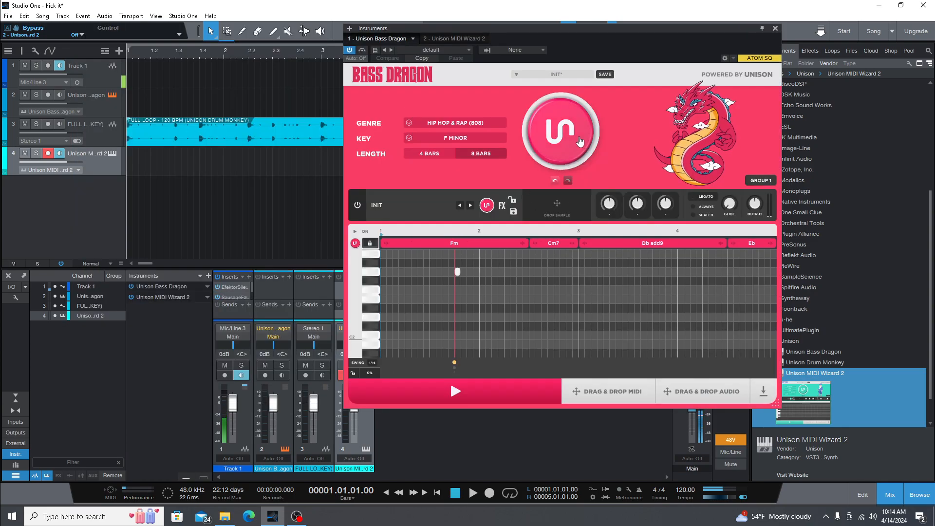
{"action": "left_click", "coordinate": [574, 140]}
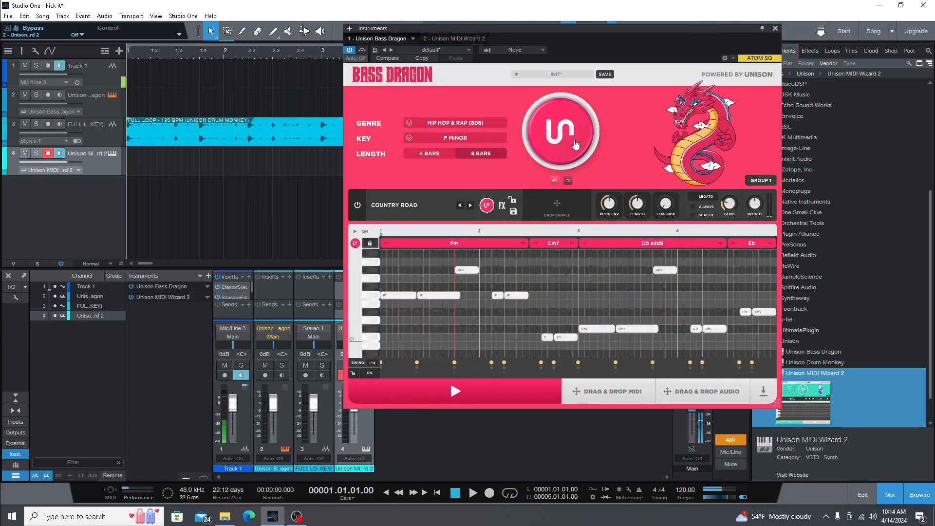
- Play the bassline with the drums and lower the drum loop track's volume to -5.0 dB
{"action": "key", "text": "space"}
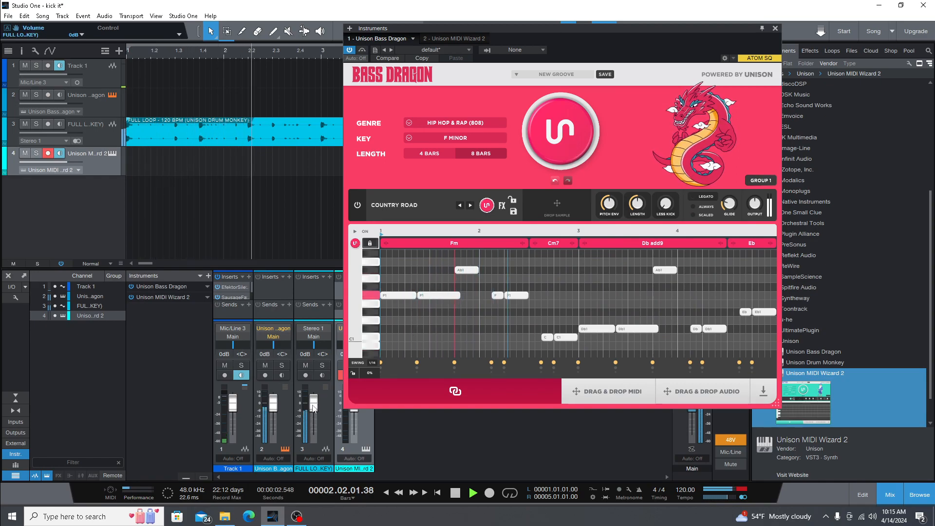
{"action": "left_click_drag", "start_coordinate": [313, 405], "coordinate": [313, 413]}
{"action": "key", "text": "space"}
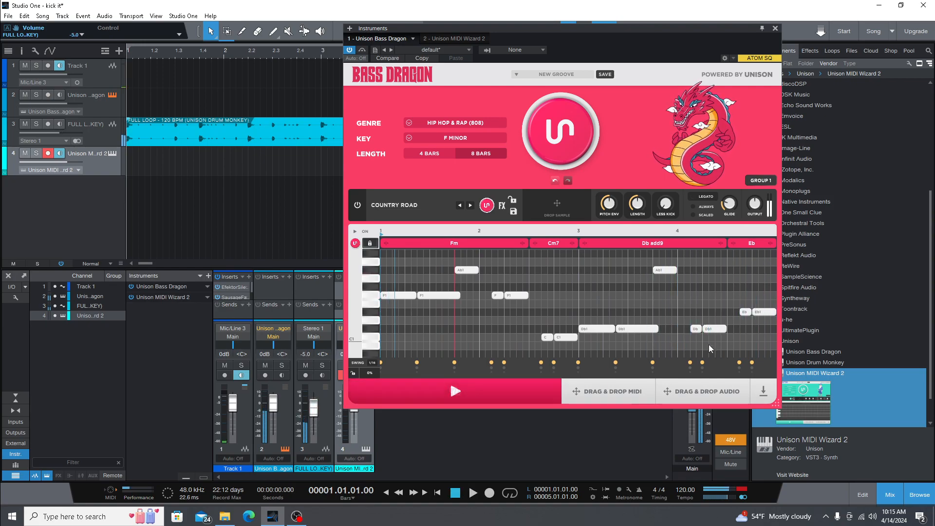
- Place the Bass Dragon bassline as audio on a single new track, without its looping copy, and remove the Bass Dragon instrument
{"action": "left_click", "coordinate": [687, 398]}
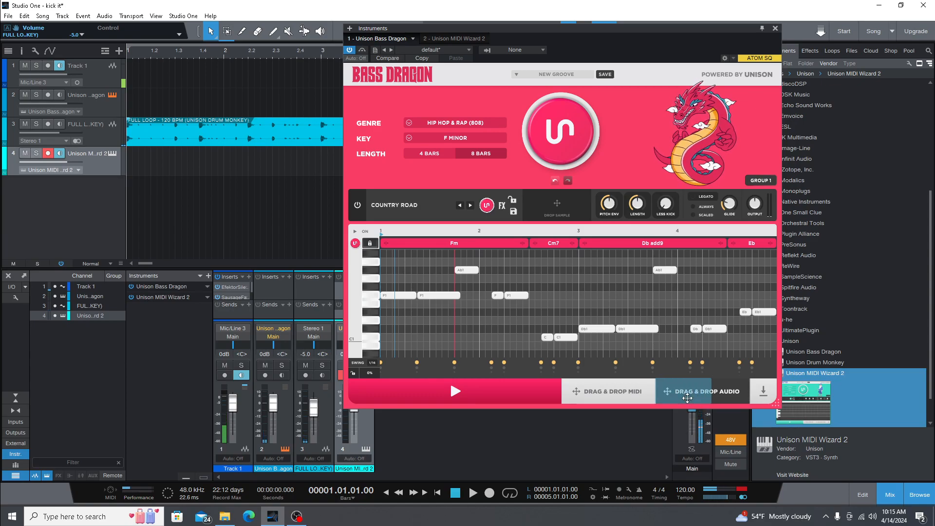
{"action": "left_click_drag", "start_coordinate": [688, 397], "coordinate": [108, 226]}
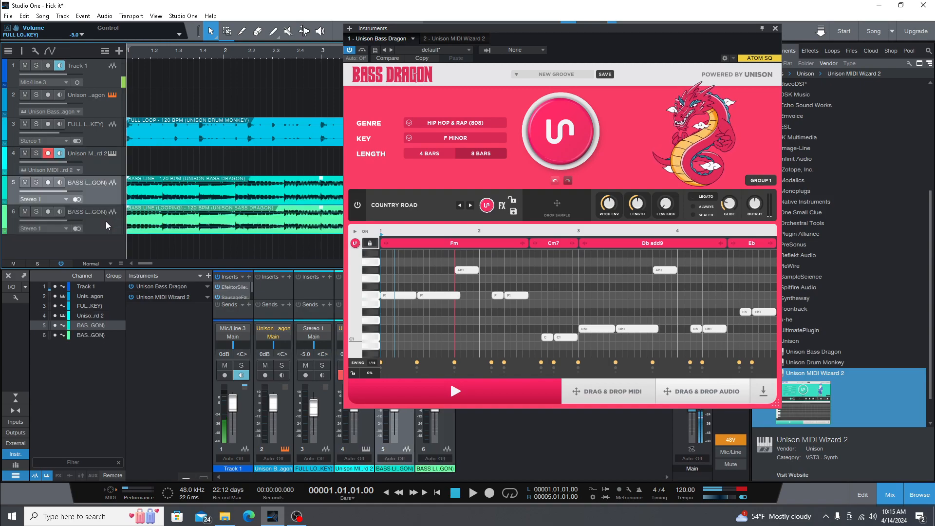
{"action": "left_click", "coordinate": [108, 225]}
{"action": "key", "text": "Delete"}
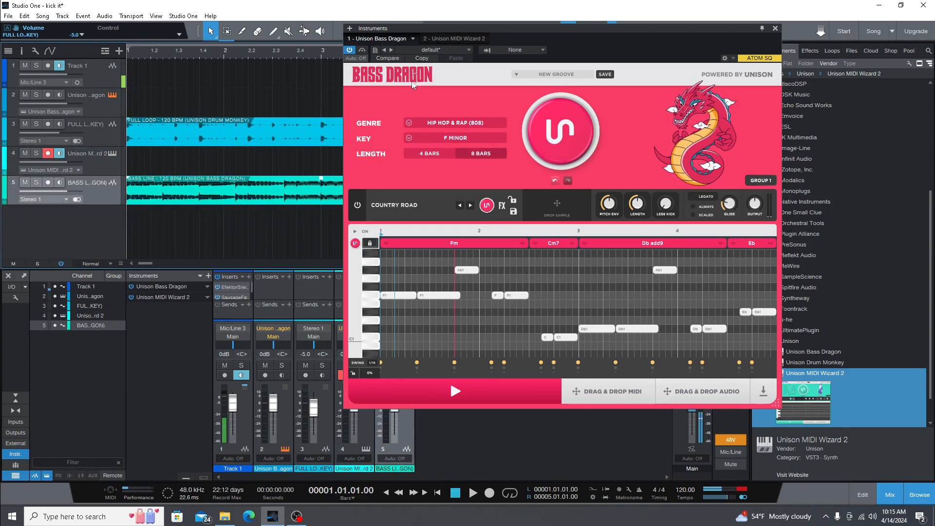
{"action": "left_click", "coordinate": [412, 39]}
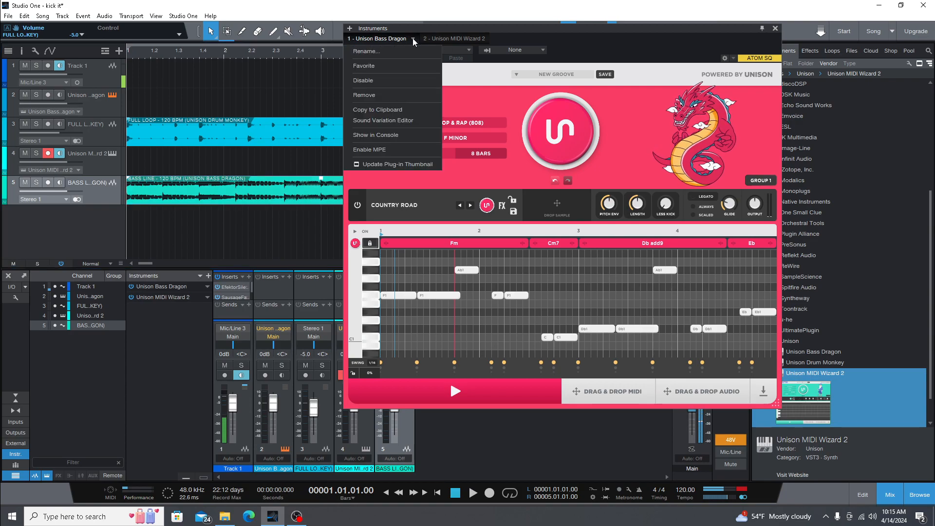
{"action": "left_click", "coordinate": [429, 95]}
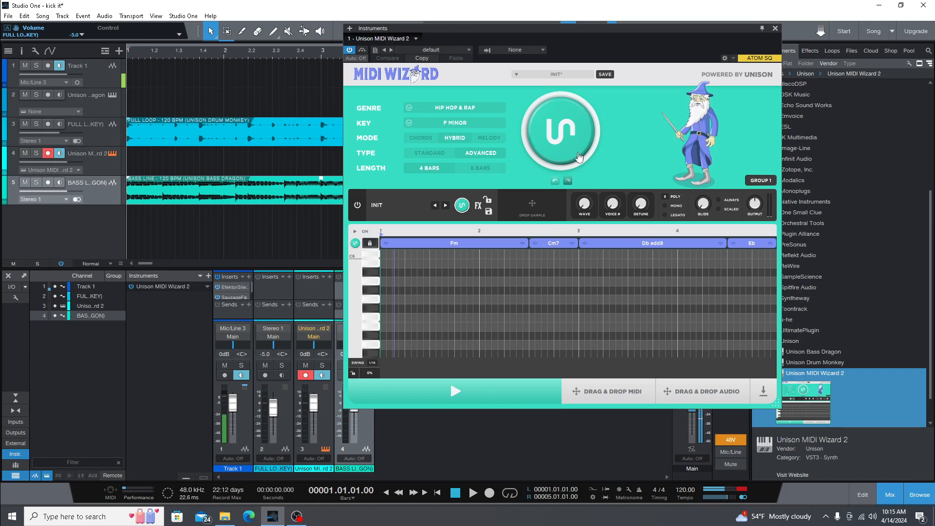
- Generate a 4-bar advanced hybrid part in MIDI Wizard 2 and play it with the drums and bassline
{"action": "left_click", "coordinate": [570, 139]}
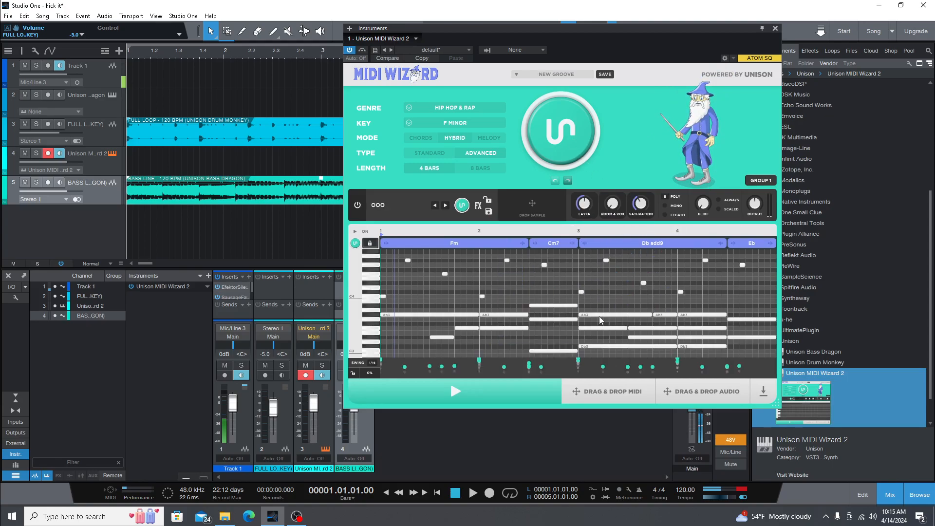
{"action": "key", "text": "space"}
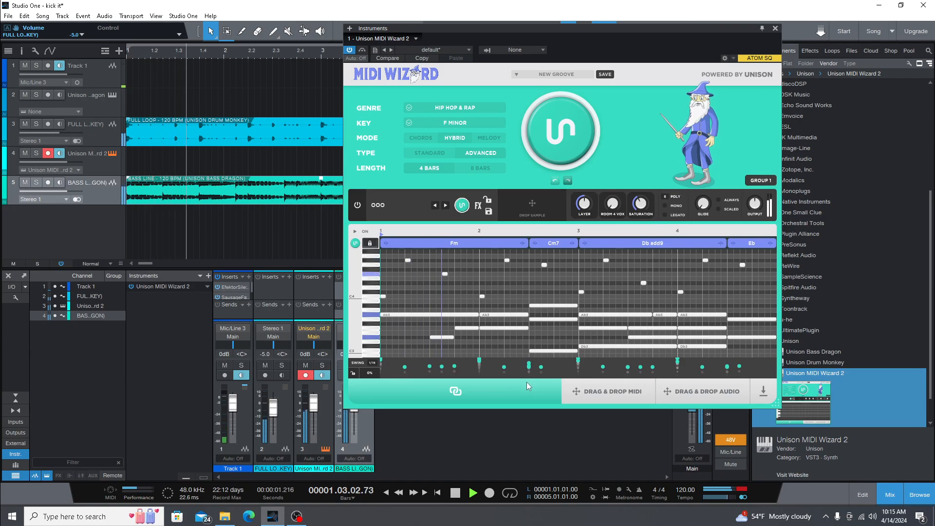
{"action": "key", "text": "space"}
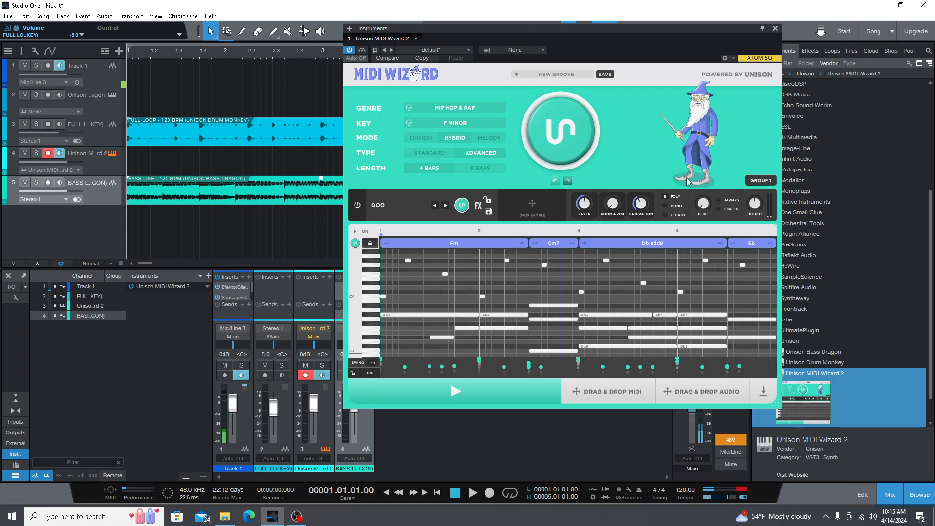
- Place the MIDI Wizard 2 hybrid part as audio on a new track, keeping only the looping version
{"action": "left_click", "coordinate": [716, 398]}
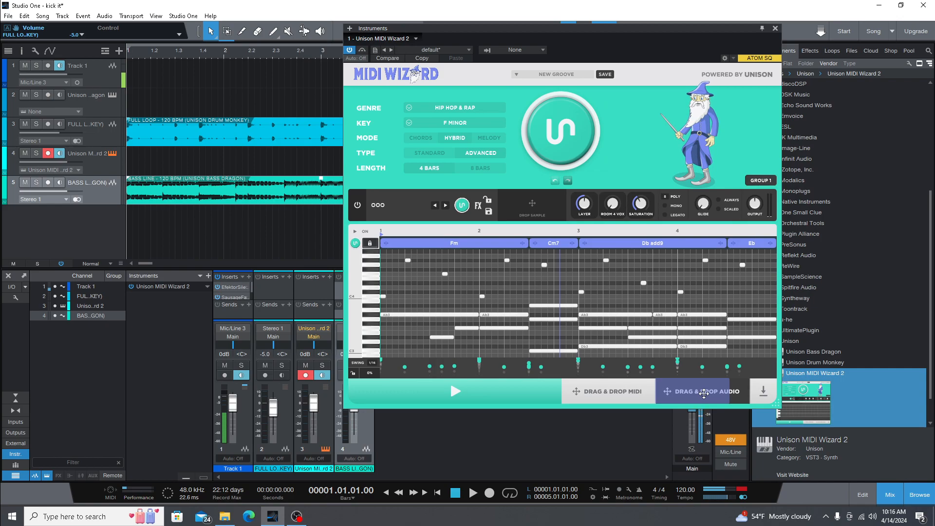
{"action": "left_click_drag", "start_coordinate": [704, 394], "coordinate": [135, 222]}
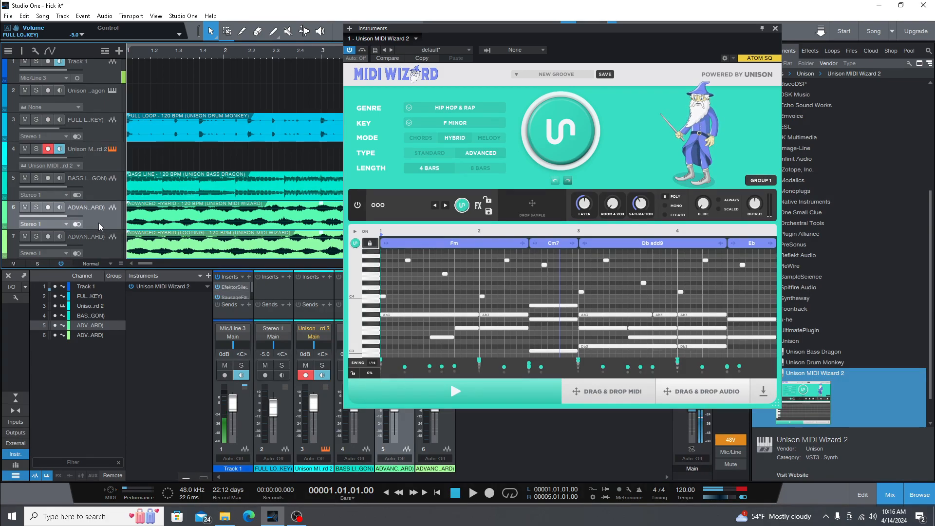
{"action": "key", "text": "shift+t"}
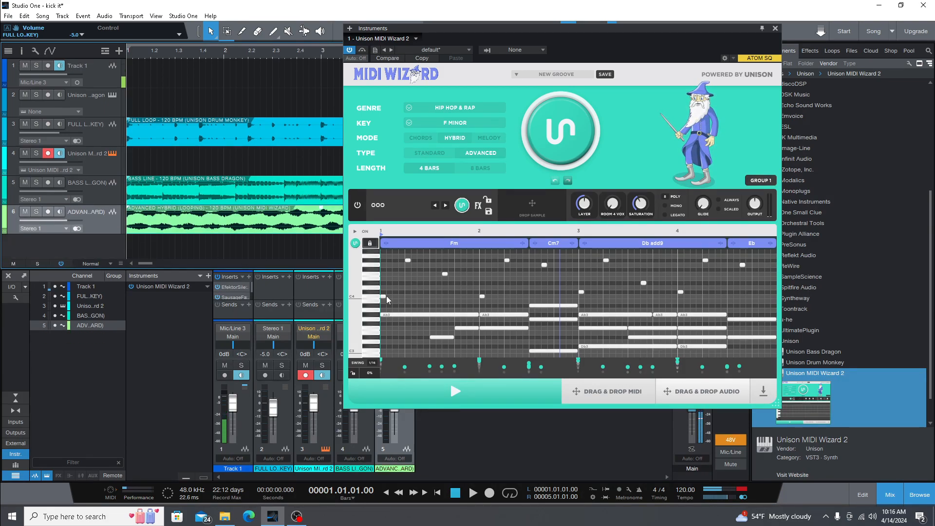
- Remove the MIDI Wizard 2 instrument and delete its empty instrument track
{"action": "left_click", "coordinate": [416, 38]}
{"action": "left_click", "coordinate": [414, 95]}
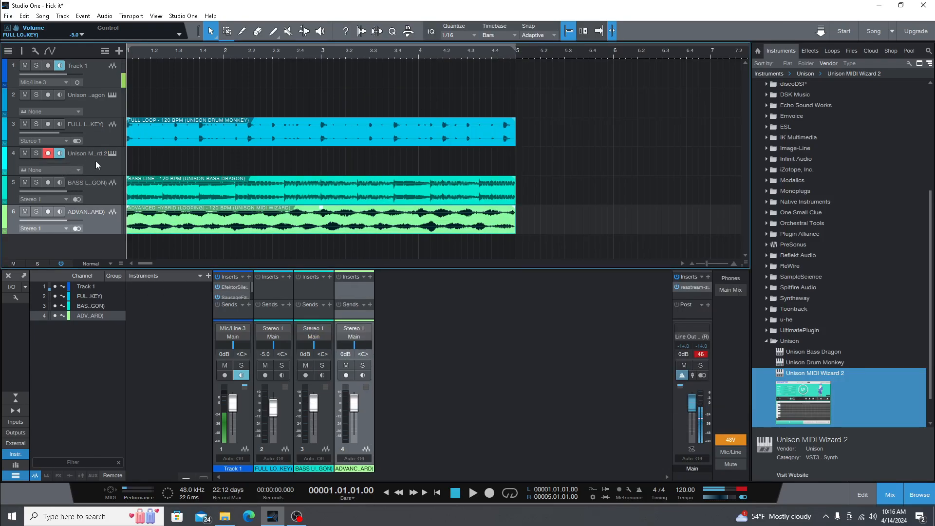
{"action": "left_click", "coordinate": [106, 166]}
{"action": "key", "text": "Delete"}
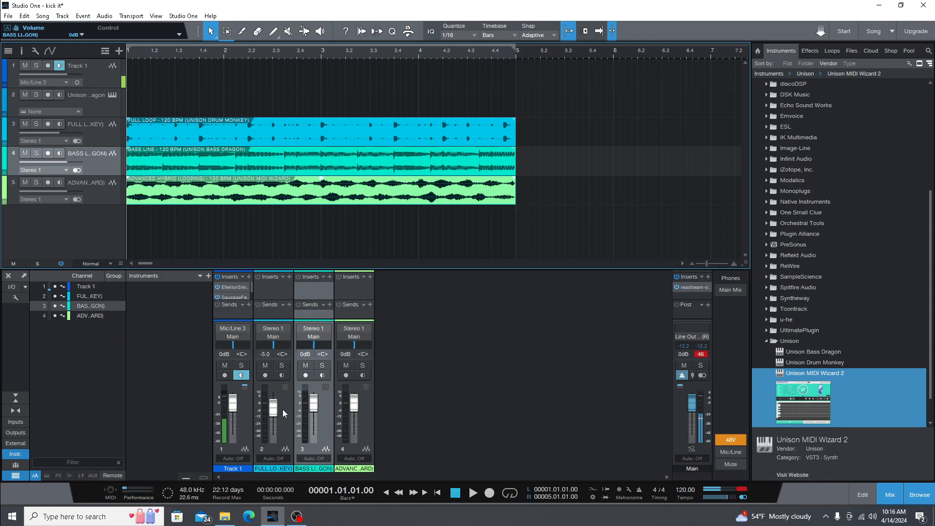
- Set the drum loop track's volume to -0.8 dB and the bass line and hybrid tracks to -7.1 dB, and reset the main clip indicator
{"action": "left_click_drag", "start_coordinate": [276, 411], "coordinate": [275, 406]}
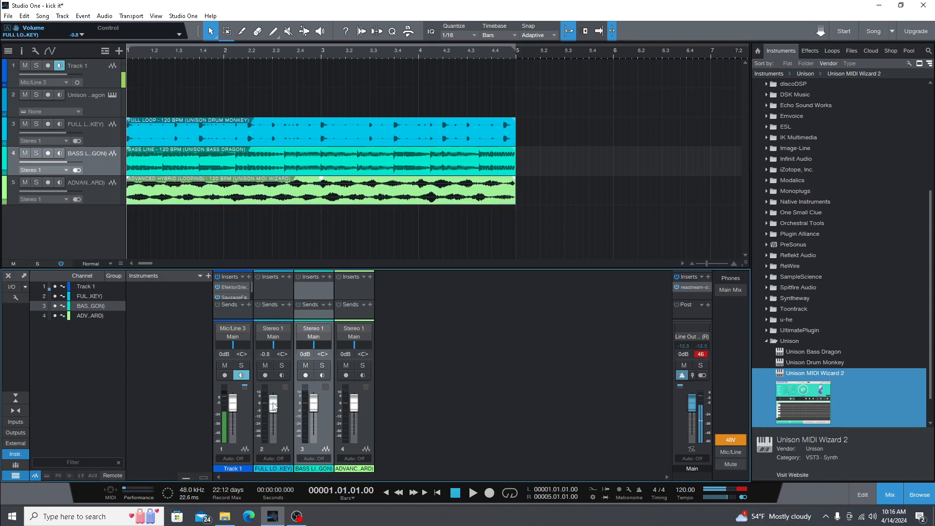
{"action": "left_click", "coordinate": [361, 432], "text": "shift"}
{"action": "scroll", "coordinate": [356, 430], "scroll_direction": "down", "scroll_amount": 3}
{"action": "scroll", "coordinate": [357, 432], "scroll_direction": "down", "scroll_amount": 6}
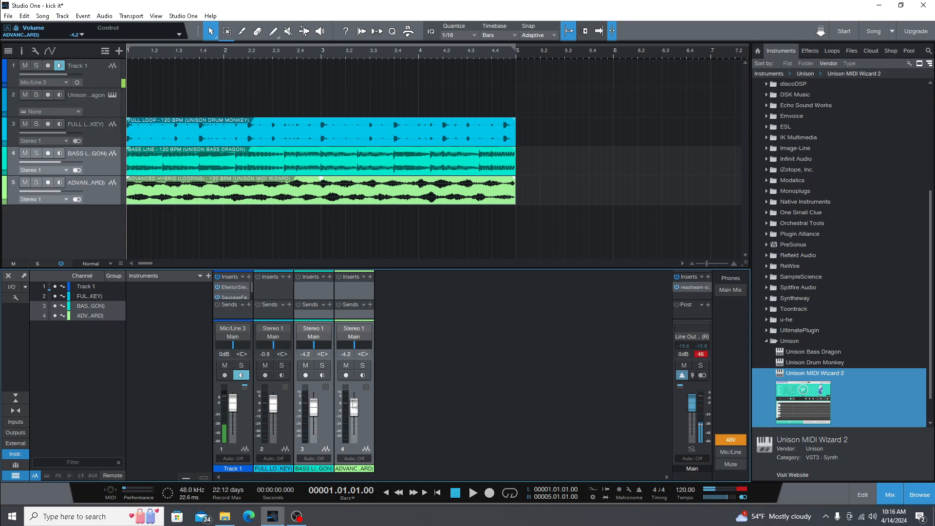
{"action": "scroll", "coordinate": [356, 432], "scroll_direction": "down", "scroll_amount": 6}
{"action": "left_click", "coordinate": [700, 354]}
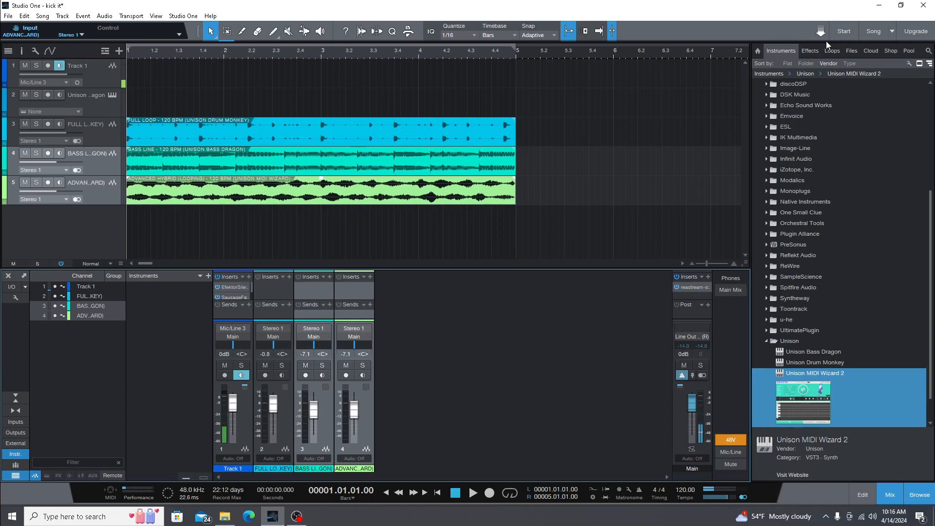
- Insert Softube's Saturation Knob on the drum loop channel and mute the bass line and hybrid tracks
{"action": "left_click", "coordinate": [810, 51]}
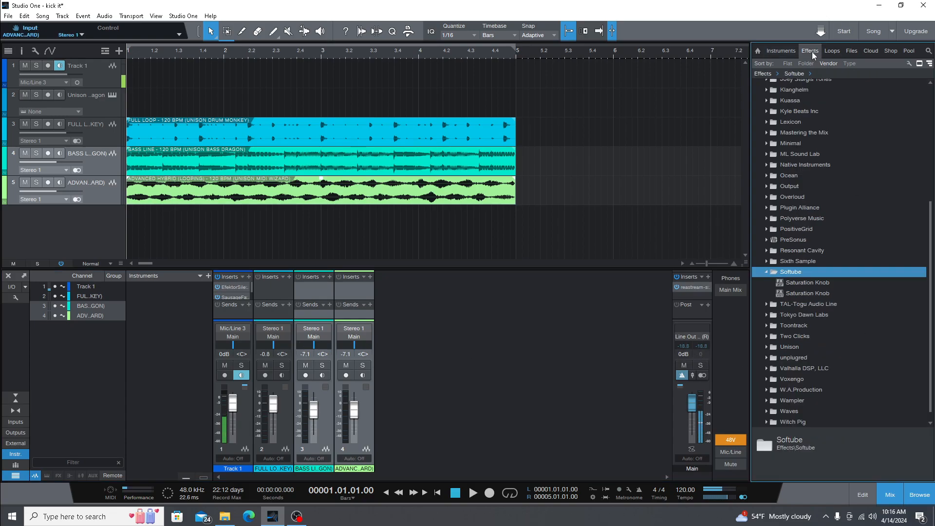
{"action": "left_click", "coordinate": [819, 283]}
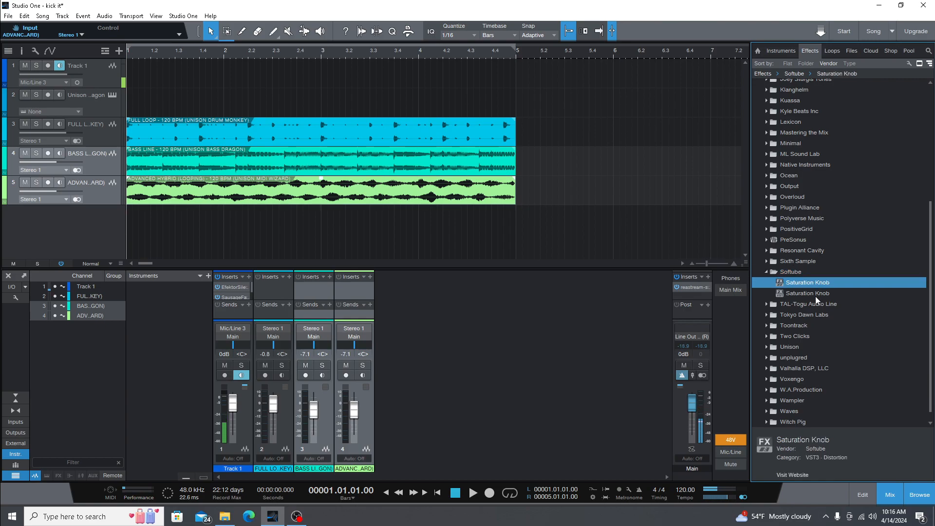
{"action": "left_click_drag", "start_coordinate": [820, 283], "coordinate": [269, 292]}
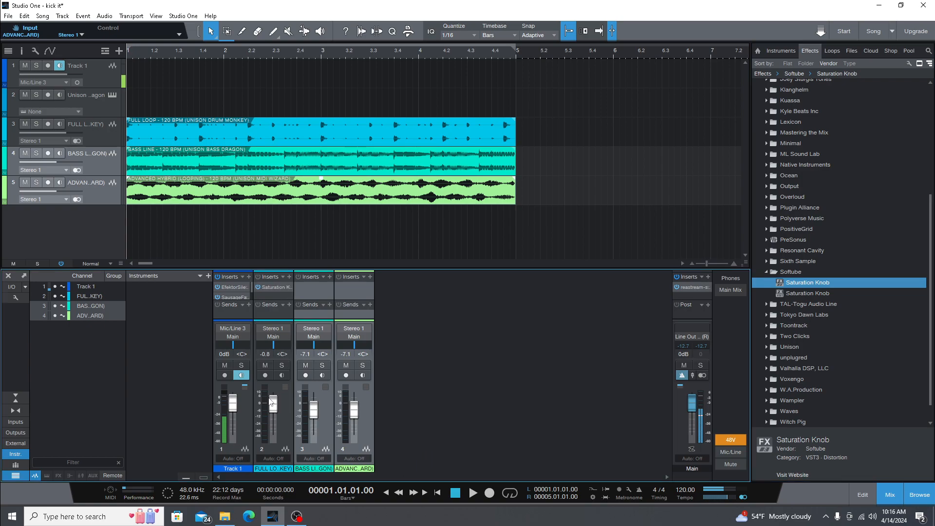
{"action": "left_click", "coordinate": [306, 365]}
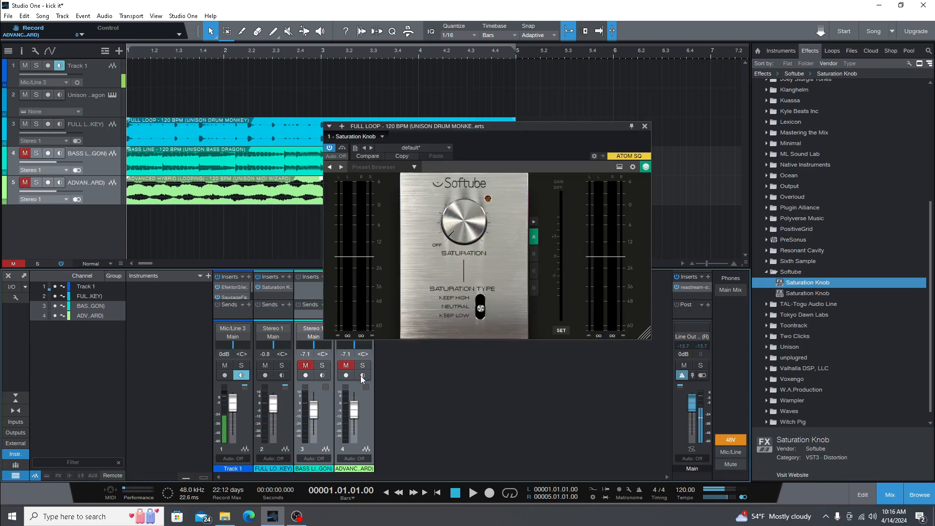
{"action": "left_click", "coordinate": [369, 422]}
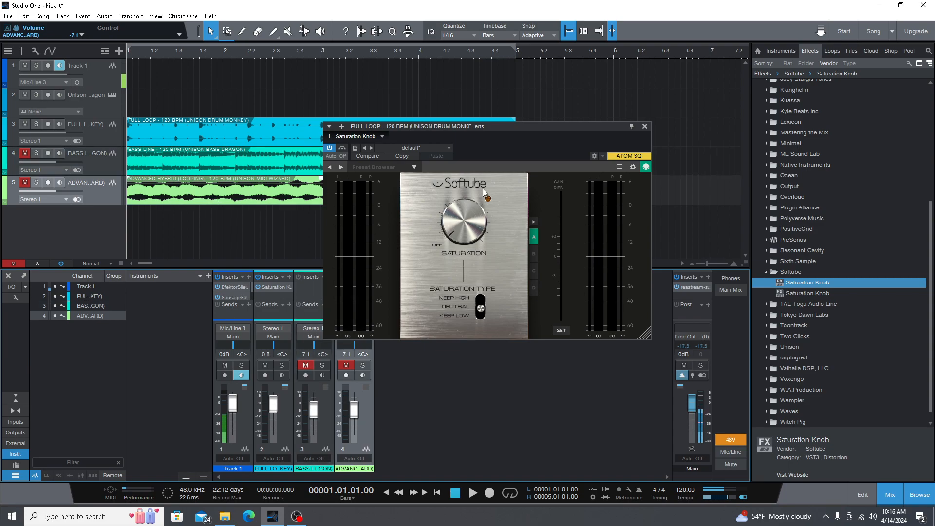
- Loop the drums with the Saturation Knob bypassed, and re-enable the effect during playback
{"action": "left_click", "coordinate": [343, 146]}
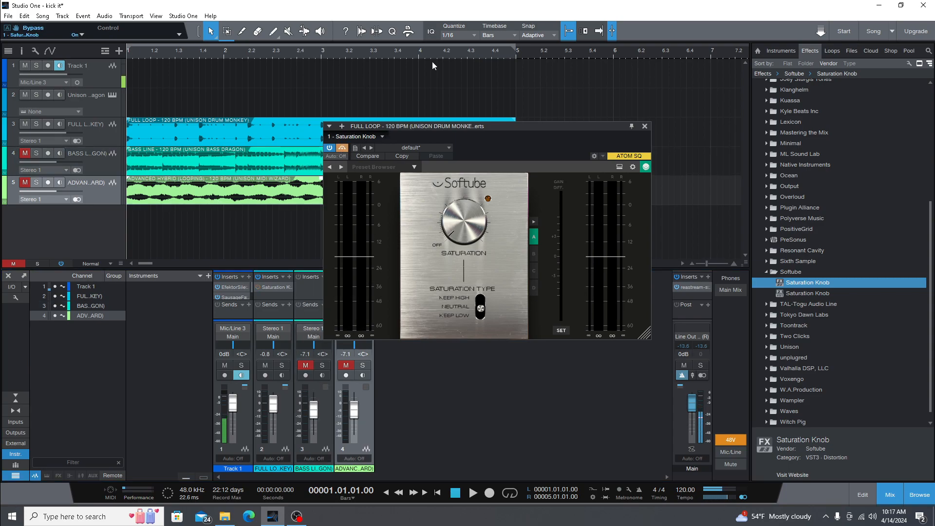
{"action": "key", "text": "KP_Divide"}
{"action": "key", "text": "space"}
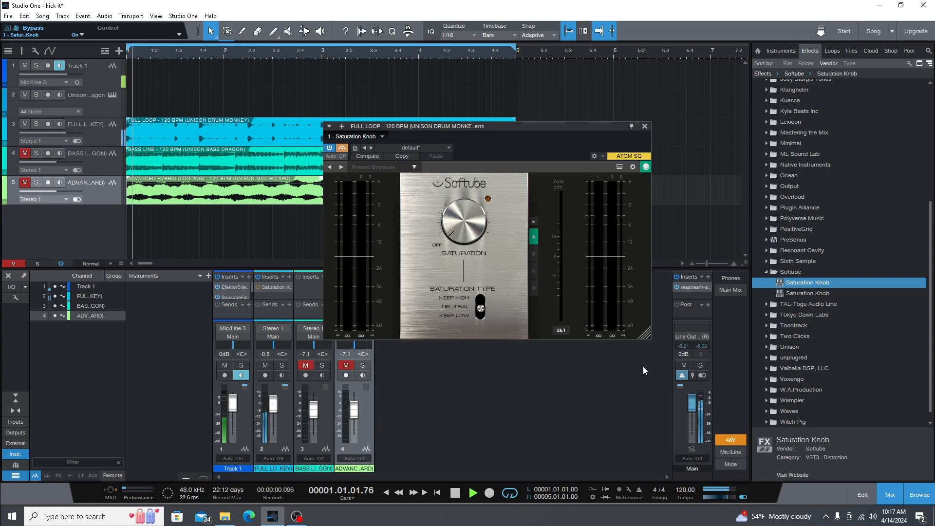
{"action": "left_click", "coordinate": [343, 149]}
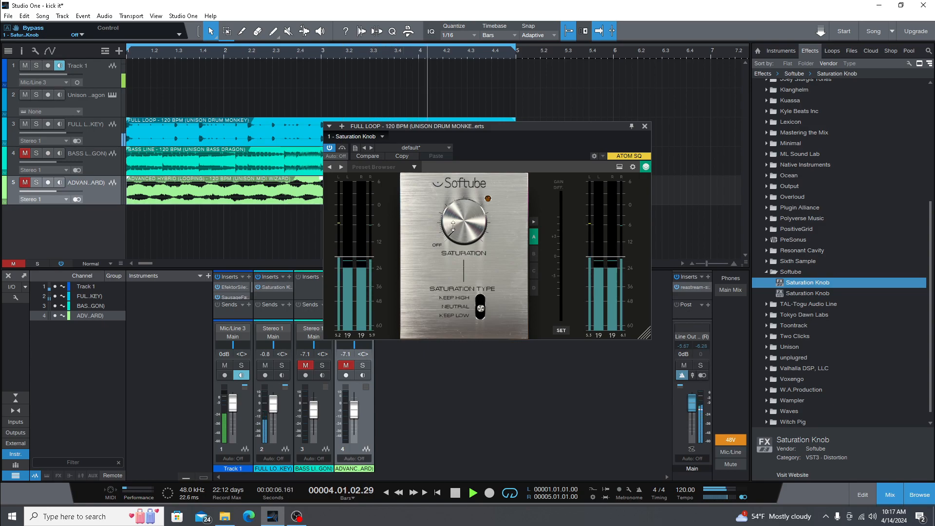
- Set the drum loop's saturation to 3.3, close the effect window and stop playback
{"action": "mouse_move", "coordinate": [453, 225]}
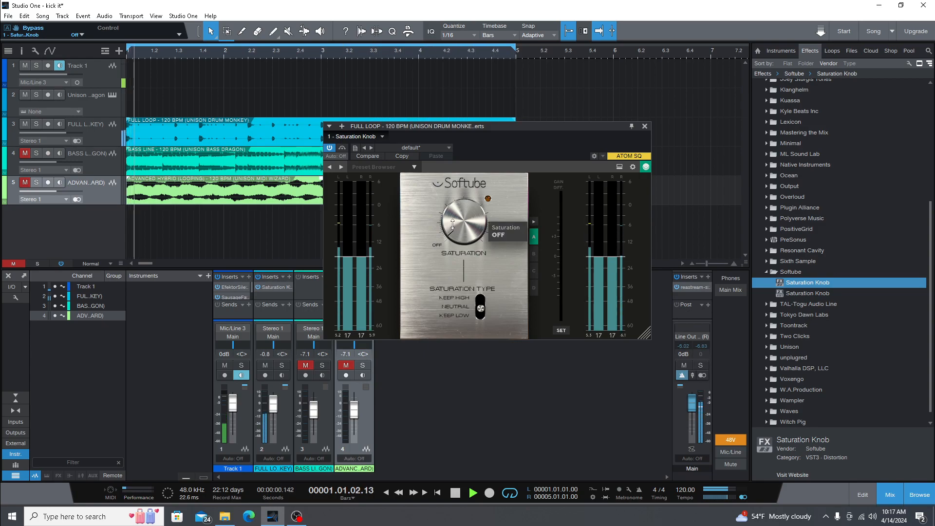
{"action": "left_click_drag", "start_coordinate": [454, 224], "coordinate": [465, 178]}
{"action": "left_click_drag", "start_coordinate": [456, 219], "coordinate": [435, 124]}
{"action": "left_click_drag", "start_coordinate": [451, 223], "coordinate": [449, 210]}
{"action": "scroll", "coordinate": [450, 210], "scroll_direction": "down", "scroll_amount": 3}
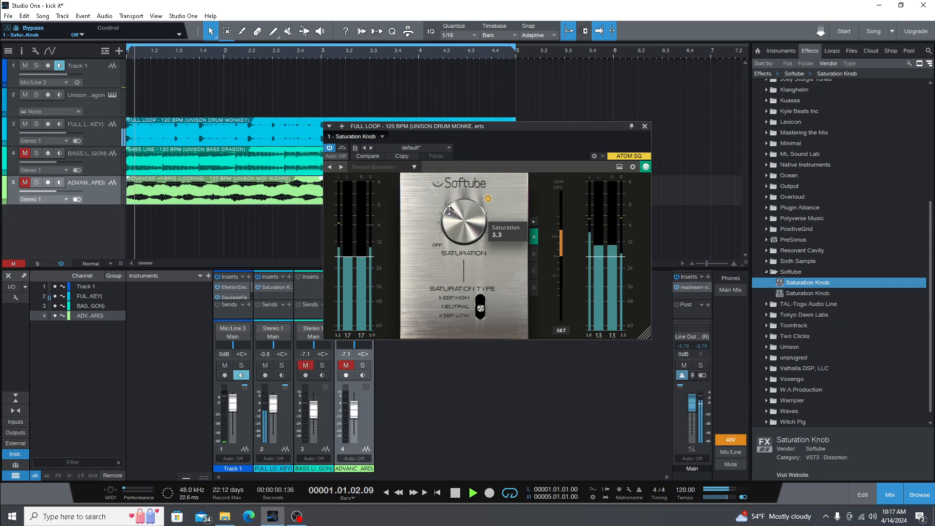
{"action": "left_click", "coordinate": [645, 126]}
{"action": "key", "text": "space"}
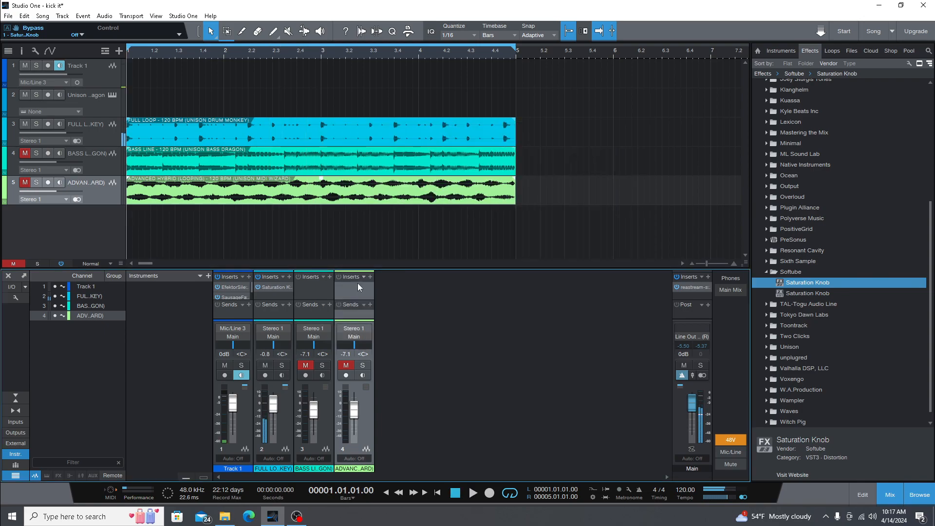
- Copy the Saturation Knob to the bass line channel, unmute that track and turn its saturation down to OFF
{"action": "left_click_drag", "start_coordinate": [269, 290], "coordinate": [306, 288]}
{"action": "left_click", "coordinate": [307, 368]}
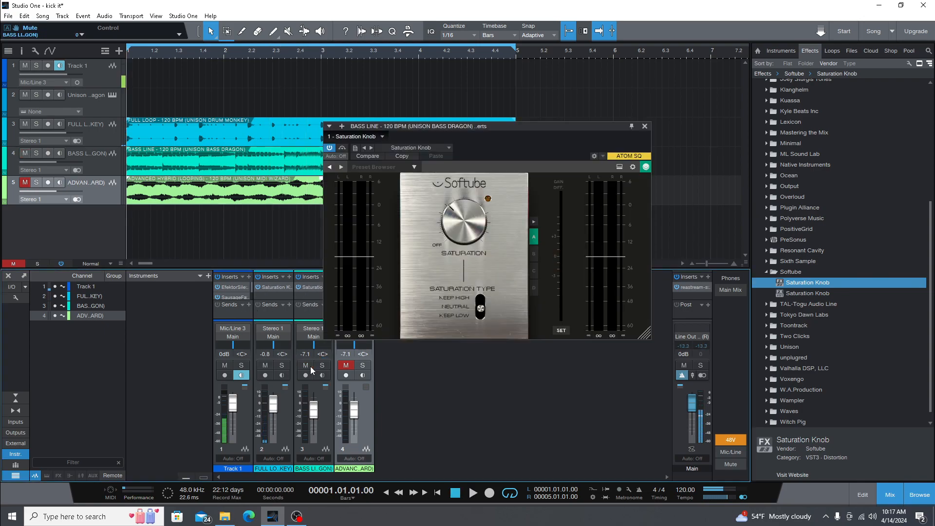
{"action": "left_click_drag", "start_coordinate": [451, 217], "coordinate": [452, 274]}
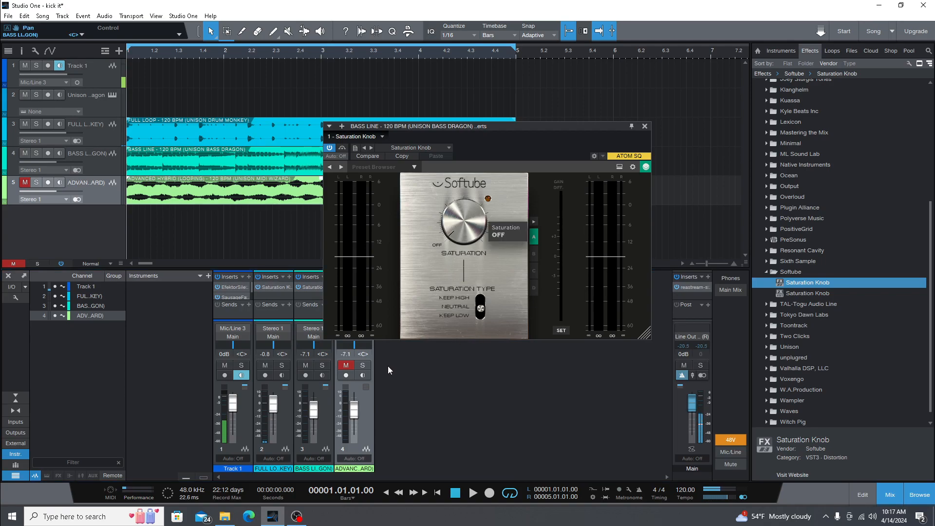
- Play the drums and bass, set the bass line's saturation type to Keep Low and raise the saturation
{"action": "key", "text": "space"}
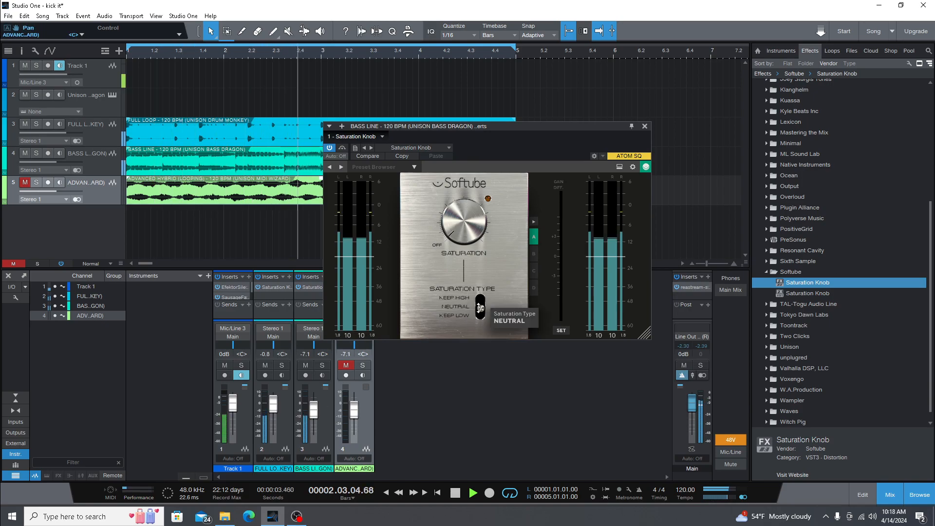
{"action": "left_click_drag", "start_coordinate": [456, 233], "coordinate": [455, 233]}
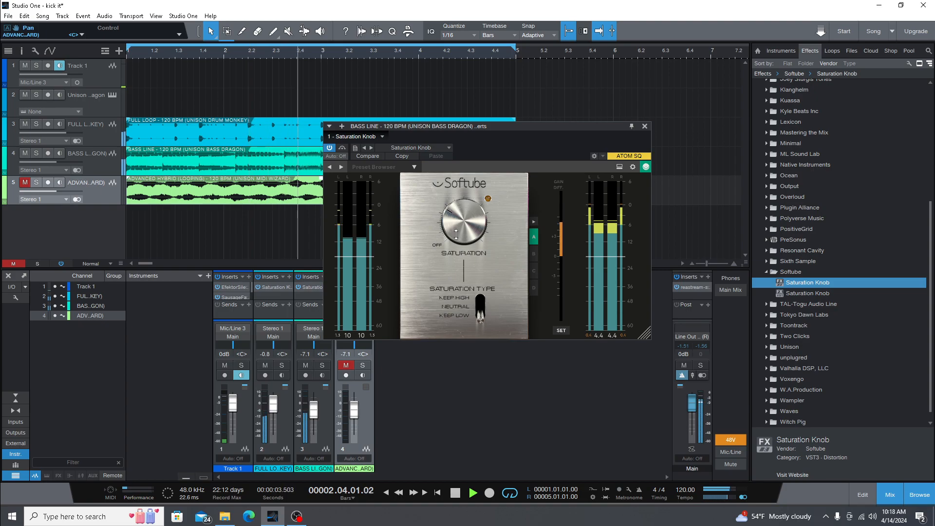
{"action": "mouse_move", "coordinate": [456, 234]}
{"action": "left_mouse_down"}
{"action": "mouse_move", "coordinate": [452, 205]}
{"action": "mouse_move", "coordinate": [459, 239]}
{"action": "left_mouse_up"}
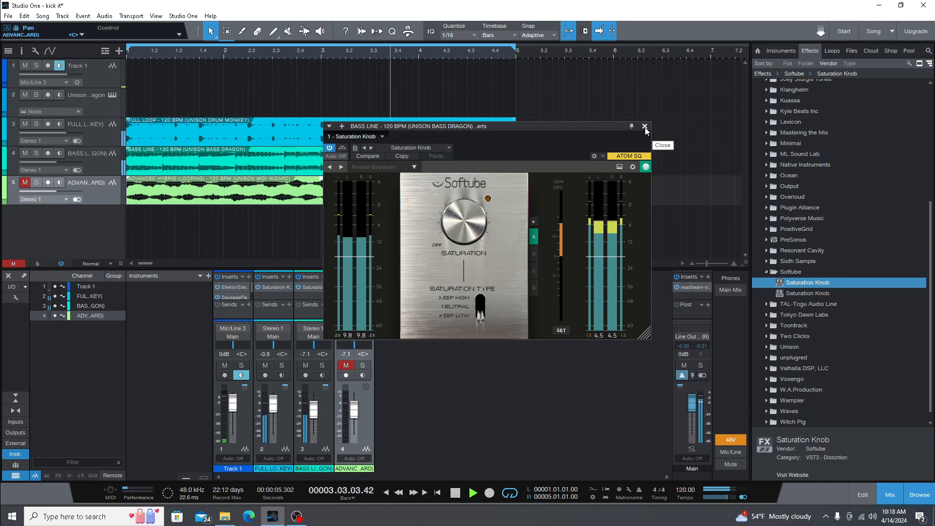
- Compare the bass line's saturation settings in slots B and C, stop playback and return to slot A
{"action": "left_click", "coordinate": [534, 253]}
{"action": "left_click", "coordinate": [536, 272]}
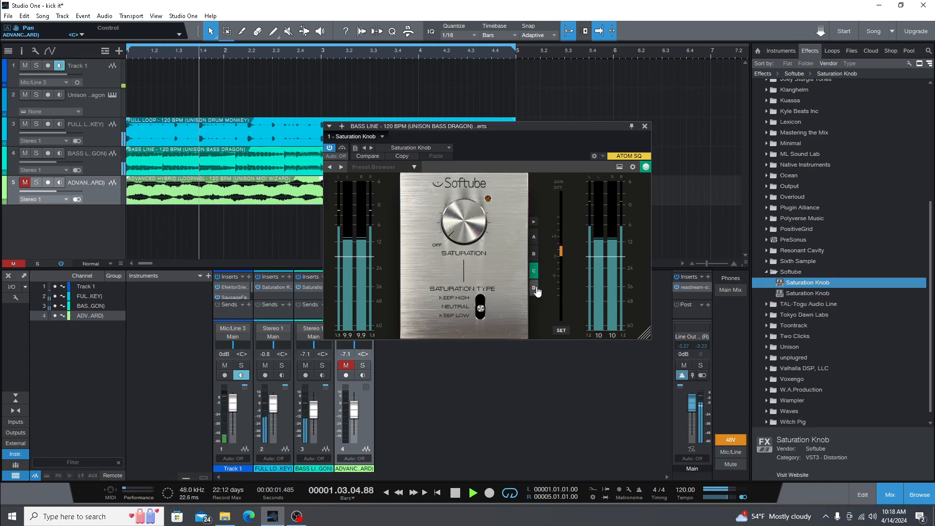
{"action": "key", "text": "space"}
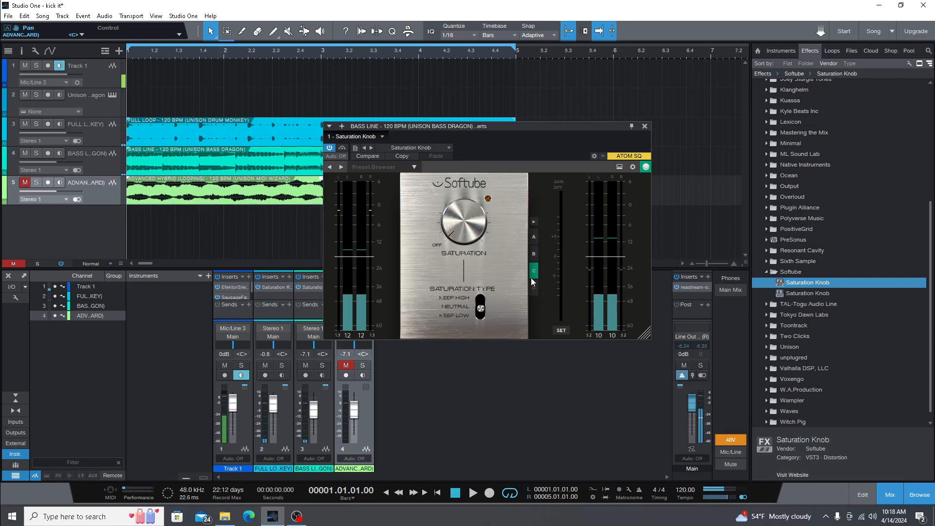
{"action": "left_click", "coordinate": [534, 237]}
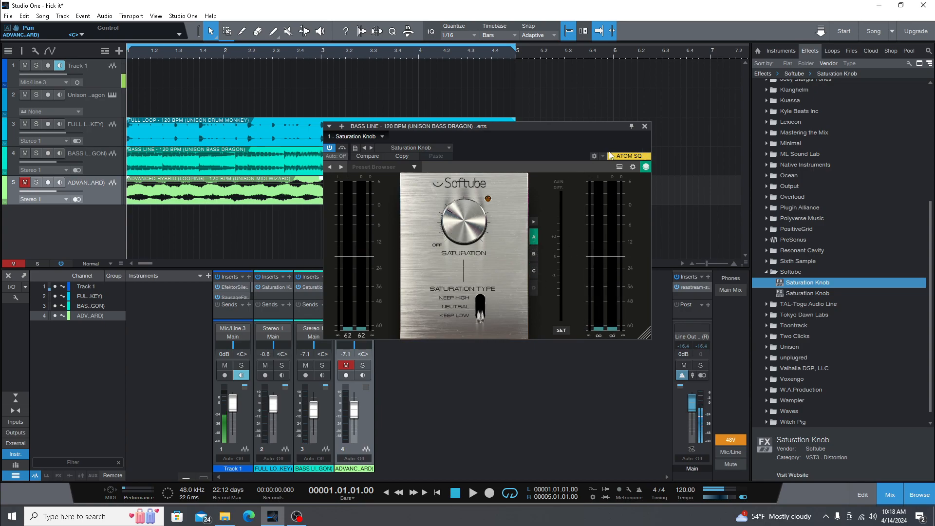
- Copy the Saturation Knob to the Advanced Hybrid melody channel, turn its saturation OFF and set the saturation type to Keep High
{"action": "left_click", "coordinate": [645, 127]}
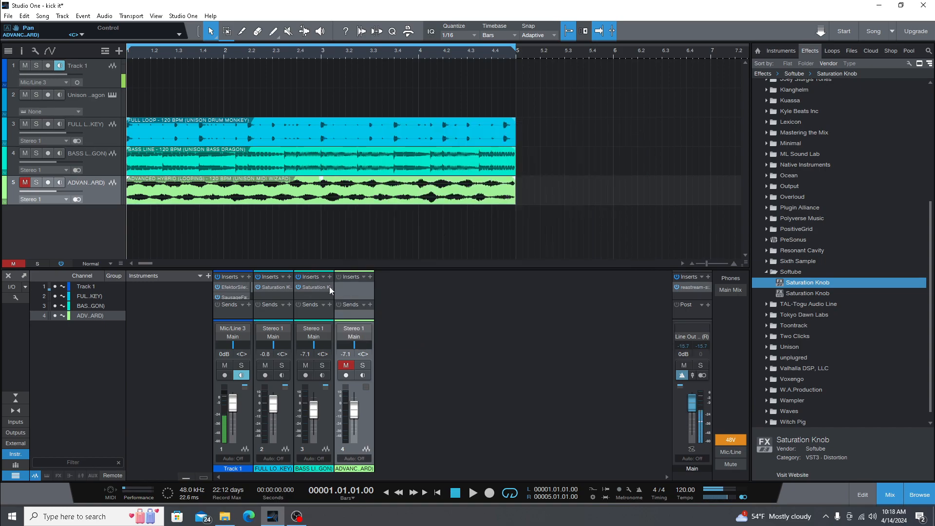
{"action": "left_click_drag", "start_coordinate": [309, 288], "coordinate": [342, 293]}
{"action": "left_click_drag", "start_coordinate": [446, 223], "coordinate": [477, 308]}
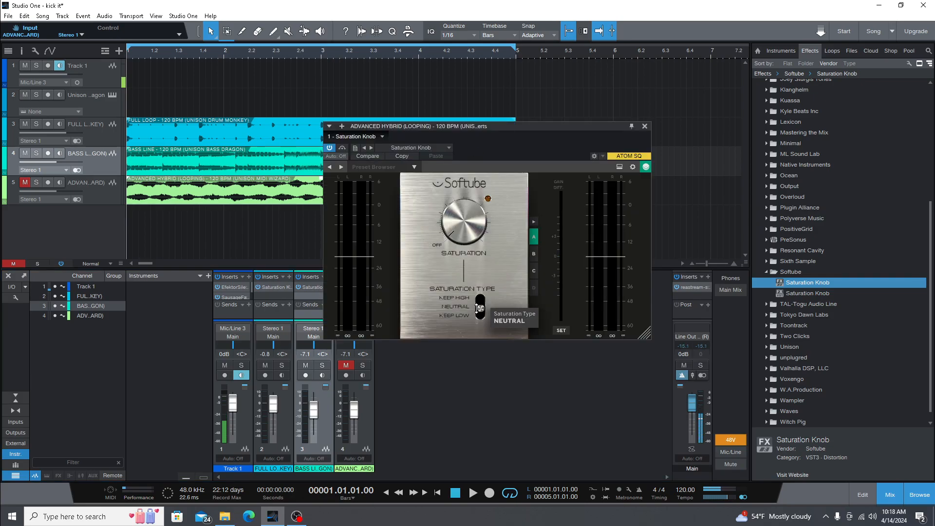
{"action": "left_click_drag", "start_coordinate": [455, 128], "coordinate": [558, 135]}
{"action": "left_click_drag", "start_coordinate": [583, 316], "coordinate": [577, 292]}
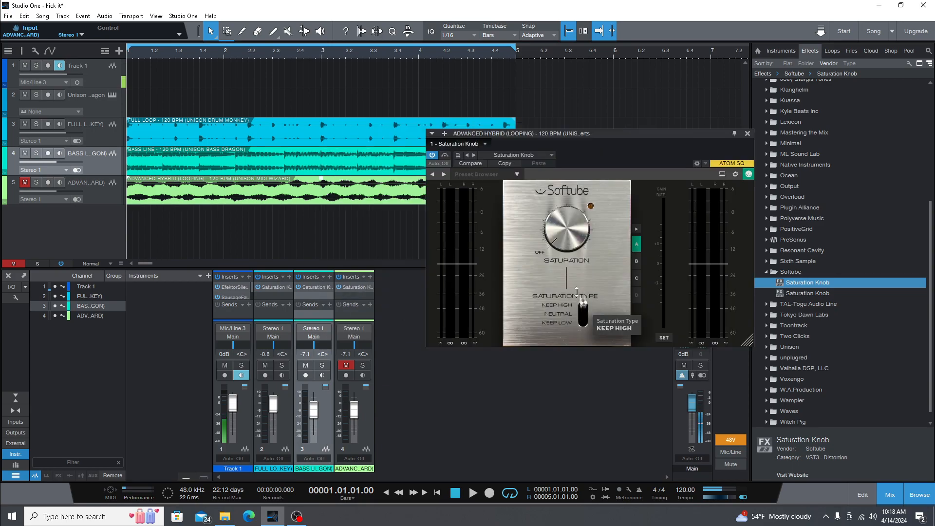
- Unmute the melody channel, play the beat, raise the melody's saturation slightly and lower its channel volume to -9.6 dB
{"action": "left_click", "coordinate": [346, 365]}
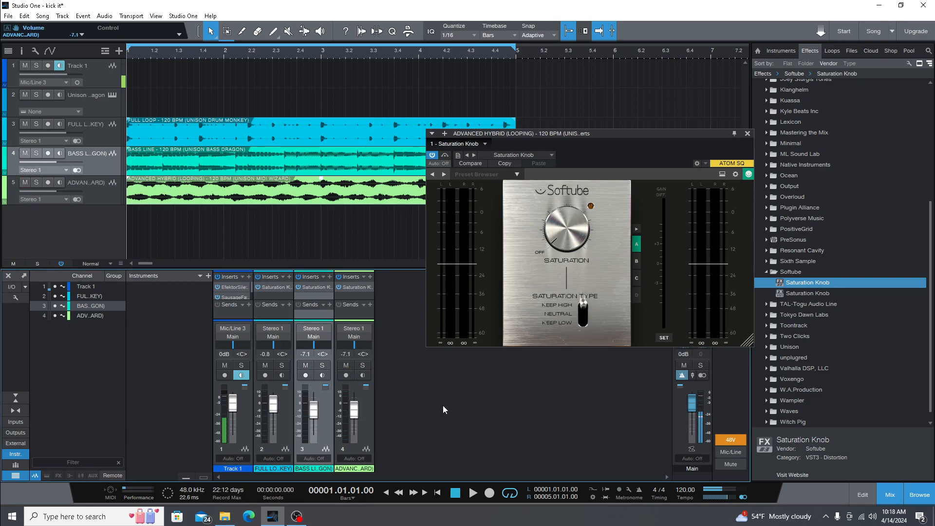
{"action": "key", "text": "space"}
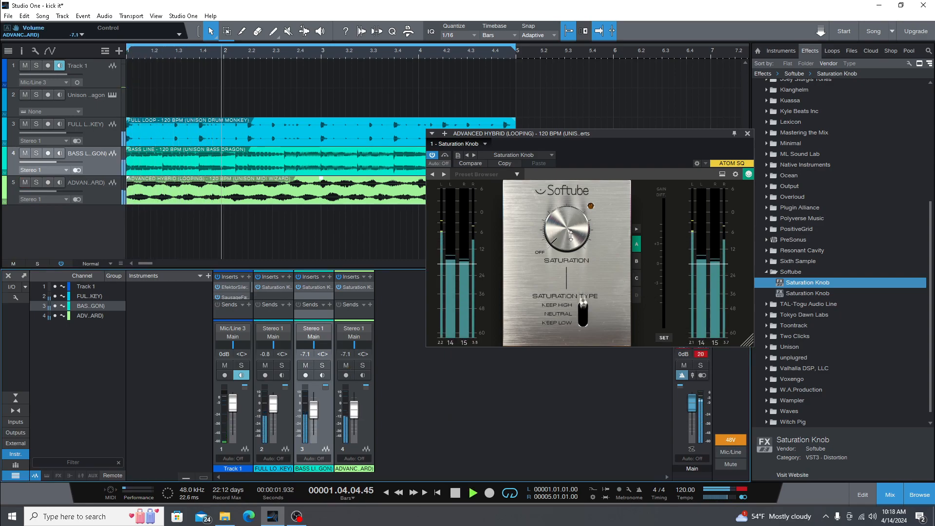
{"action": "left_click_drag", "start_coordinate": [560, 236], "coordinate": [559, 225]}
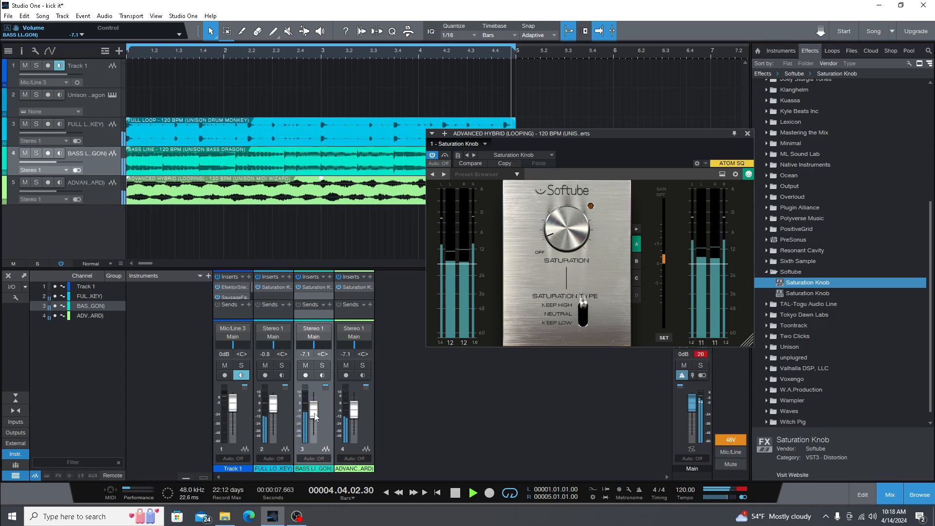
{"action": "left_click", "coordinate": [361, 428]}
{"action": "scroll", "coordinate": [356, 427], "scroll_direction": "down", "scroll_amount": 2}
{"action": "scroll", "coordinate": [355, 427], "scroll_direction": "down", "scroll_amount": 1}
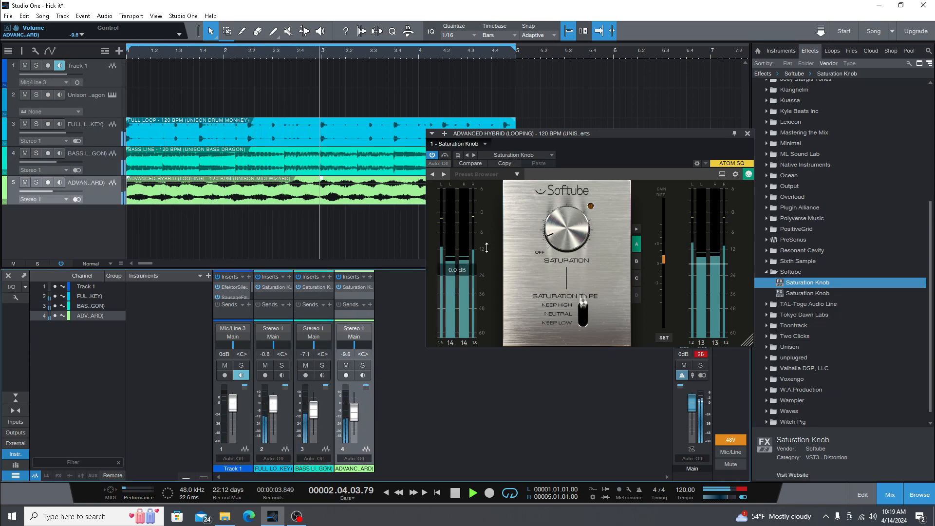
- Set the melody's saturation type to Neutral, reset the main output's clip indicator and adjust the saturation to 0.6
{"action": "left_click_drag", "start_coordinate": [551, 224], "coordinate": [580, 321]}
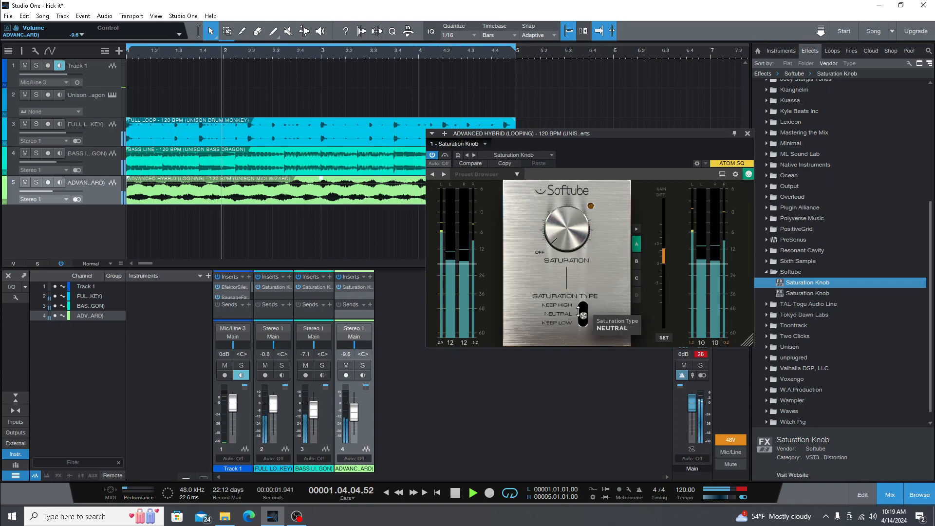
{"action": "left_click_drag", "start_coordinate": [553, 225], "coordinate": [545, 242]}
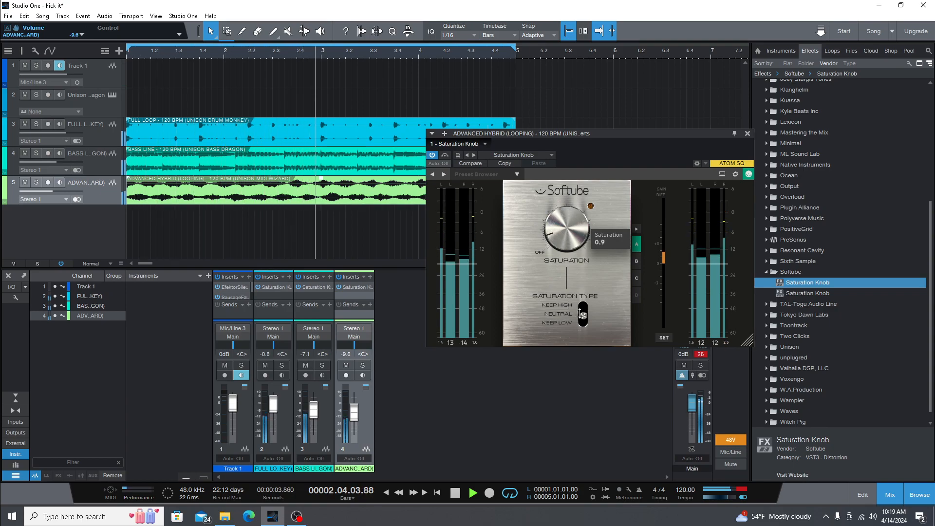
{"action": "left_click", "coordinate": [702, 355]}
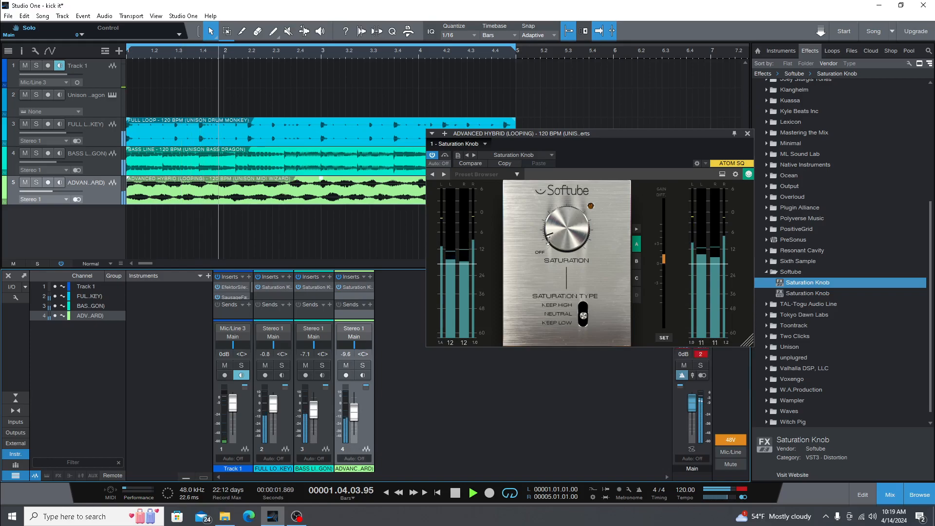
{"action": "left_click_drag", "start_coordinate": [570, 235], "coordinate": [570, 227]}
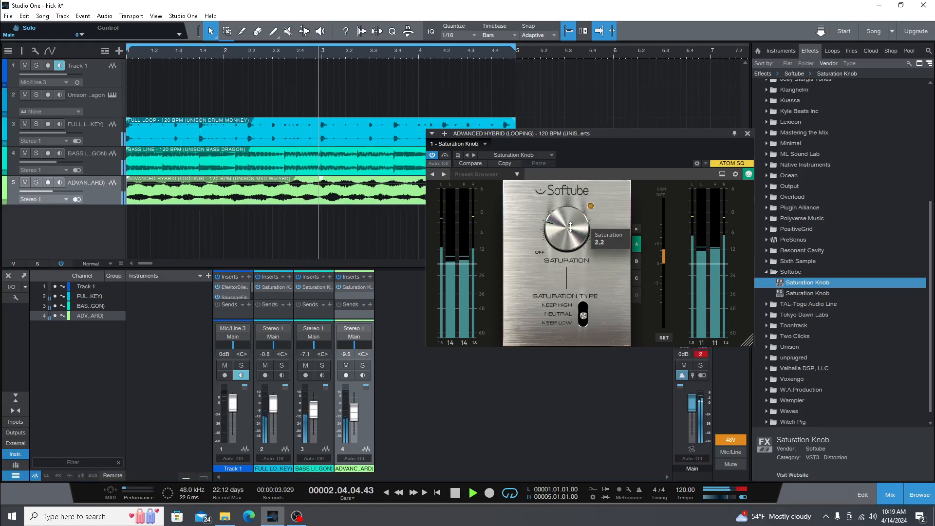
{"action": "scroll", "coordinate": [569, 234], "scroll_direction": "down", "scroll_amount": 5}
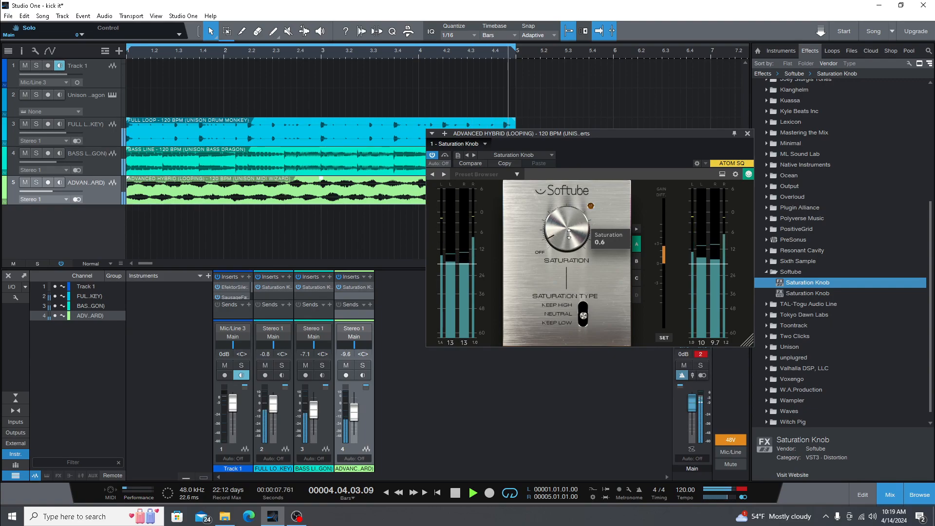
- Close the effect window, select the drum, bass and melody channels and add a bus channel
{"action": "left_click", "coordinate": [748, 134]}
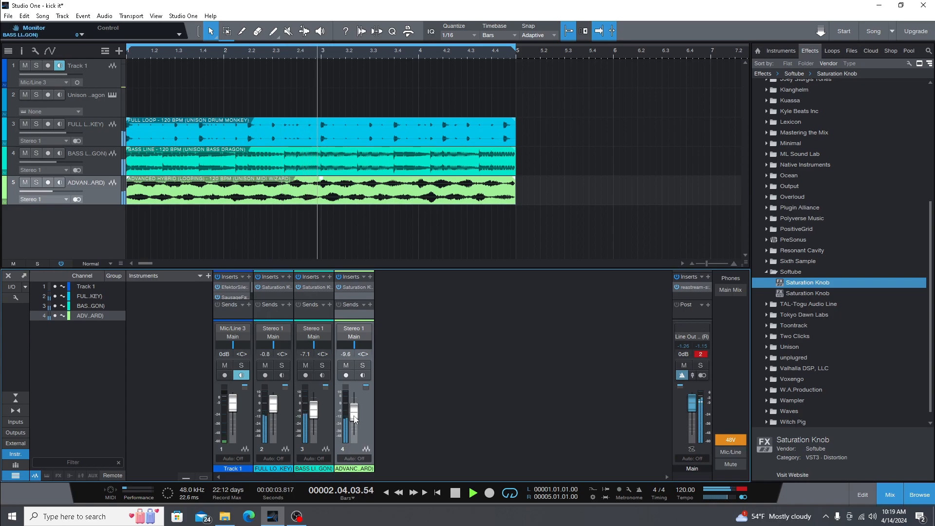
{"action": "left_click", "coordinate": [293, 430], "text": "shift"}
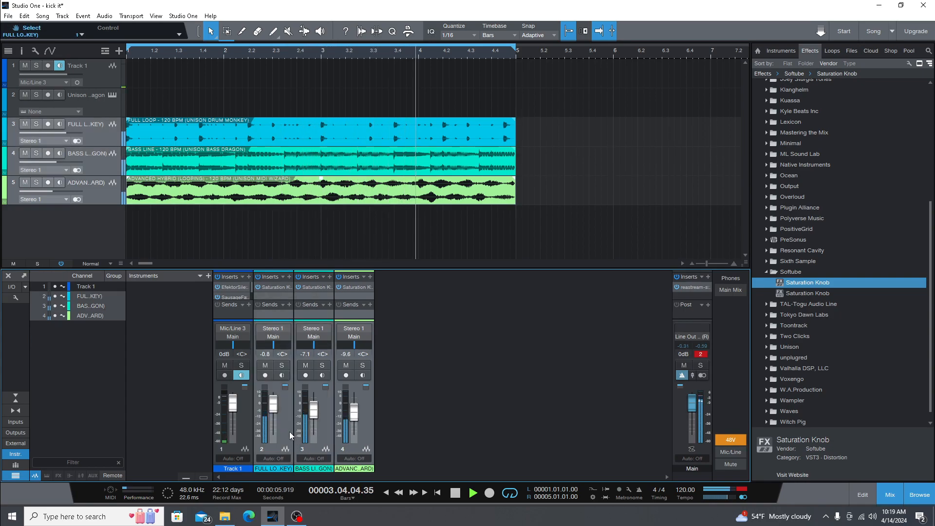
{"action": "right_click", "coordinate": [291, 433]}
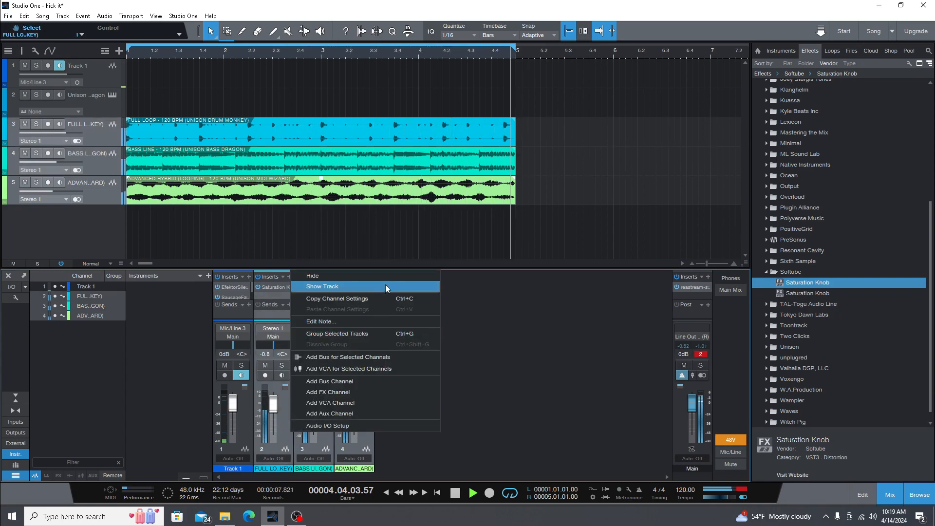
{"action": "left_click", "coordinate": [376, 382]}
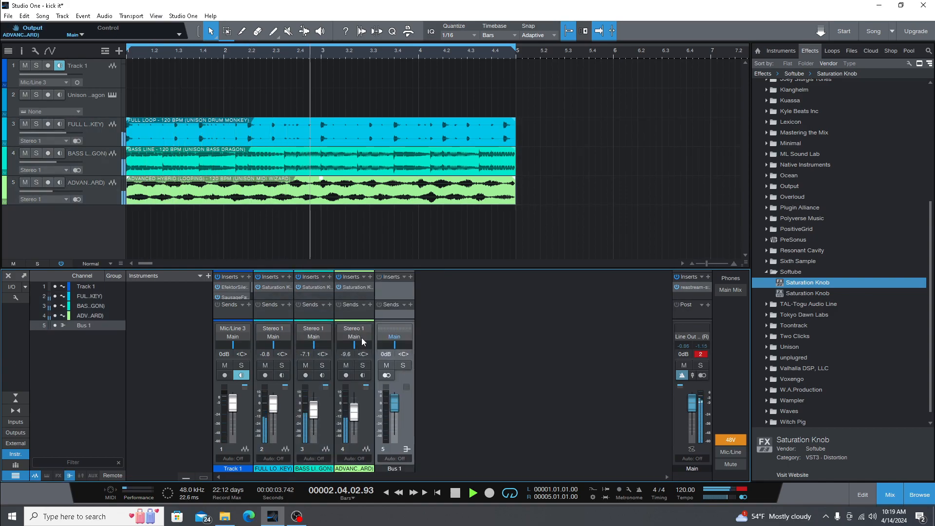
- Route the outputs of the melody, bass line and drum loop channels to Bus 1 and stop playback
{"action": "left_click", "coordinate": [362, 338]}
{"action": "left_click", "coordinate": [376, 361]}
{"action": "left_click", "coordinate": [314, 336]}
{"action": "left_click", "coordinate": [331, 357]}
{"action": "left_click", "coordinate": [276, 334]}
{"action": "left_click", "coordinate": [294, 353]}
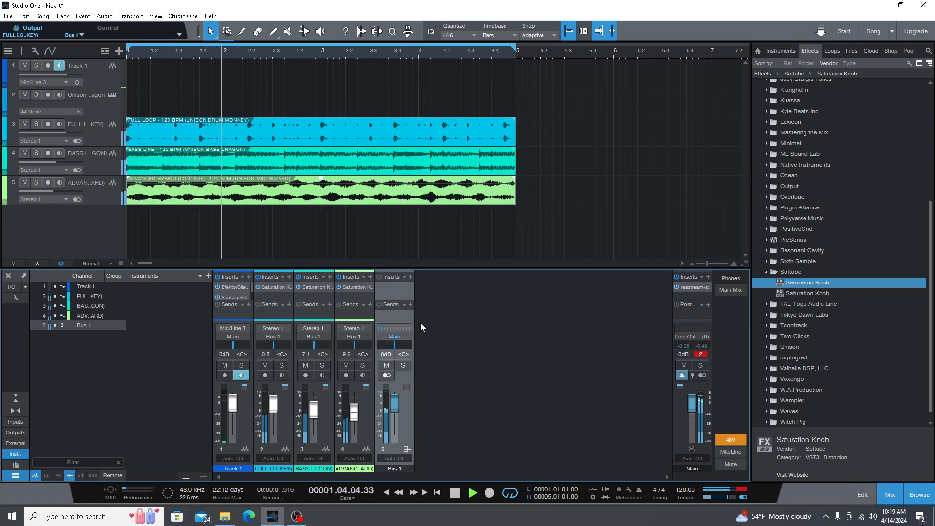
{"action": "key", "text": "space"}
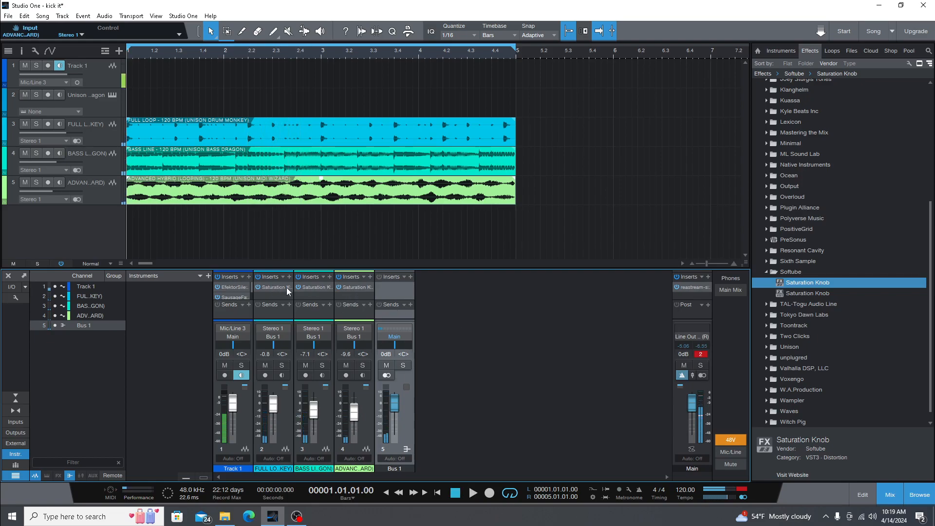
- Copy the Saturation Knob to Bus 1, deactivate it on the three individual channels and turn the bus saturation OFF
{"action": "left_click_drag", "start_coordinate": [404, 288], "coordinate": [400, 288]}
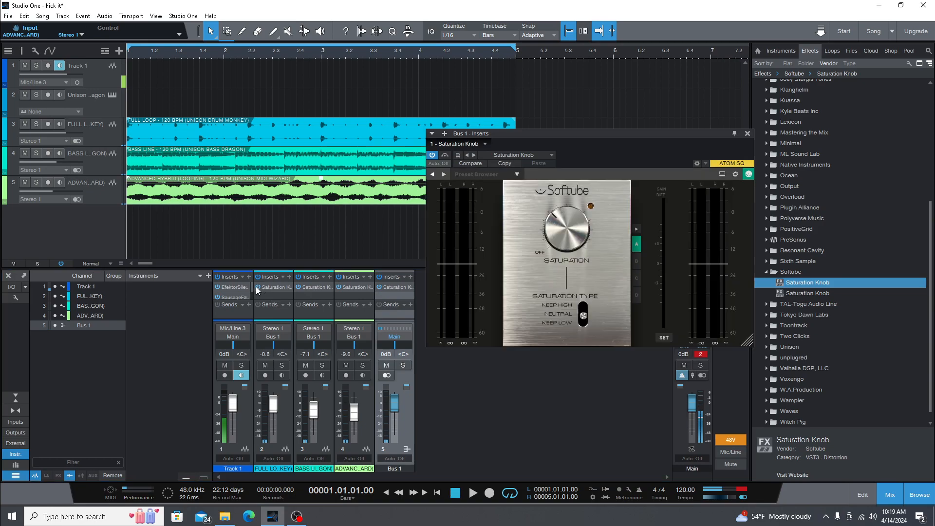
{"action": "left_click", "coordinate": [297, 287]}
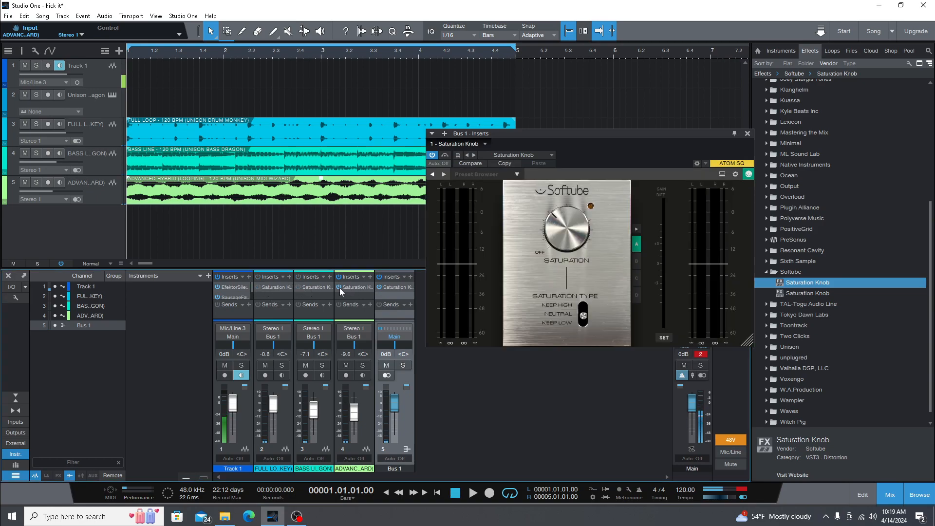
{"action": "left_click", "coordinate": [569, 237]}
{"action": "left_click_drag", "start_coordinate": [569, 236], "coordinate": [580, 376]}
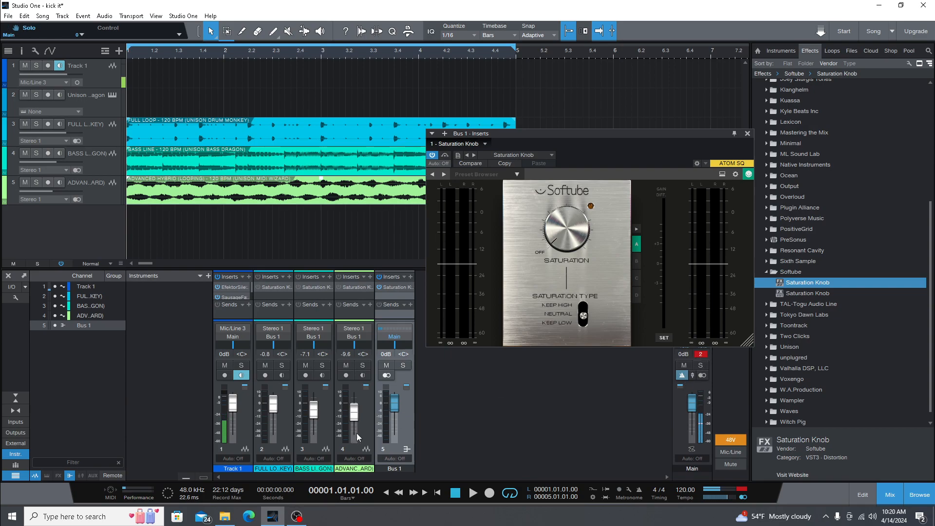
- Set Bus 1's volume to -0.4 dB, close the ReaStream window and reopen Bus 1's Saturation Knob
{"action": "scroll", "coordinate": [396, 427], "scroll_direction": "down", "scroll_amount": 1}
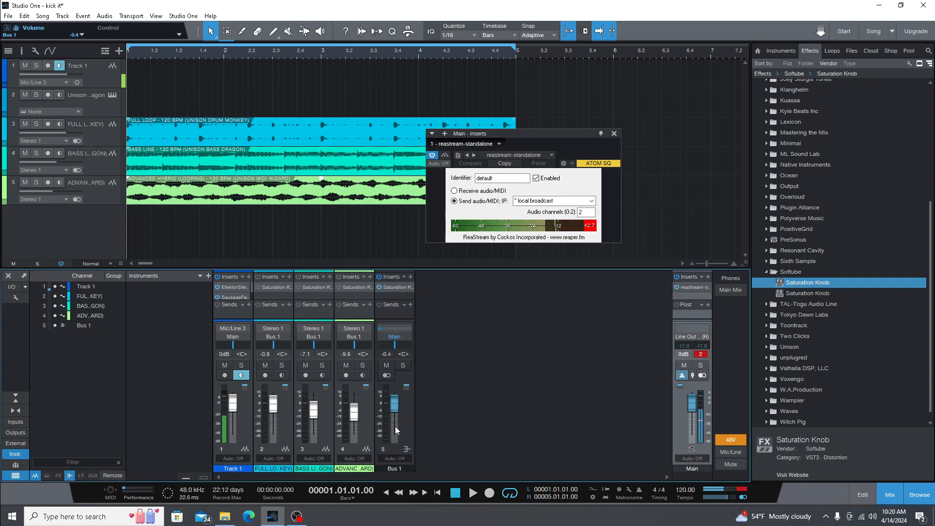
{"action": "left_click", "coordinate": [615, 133]}
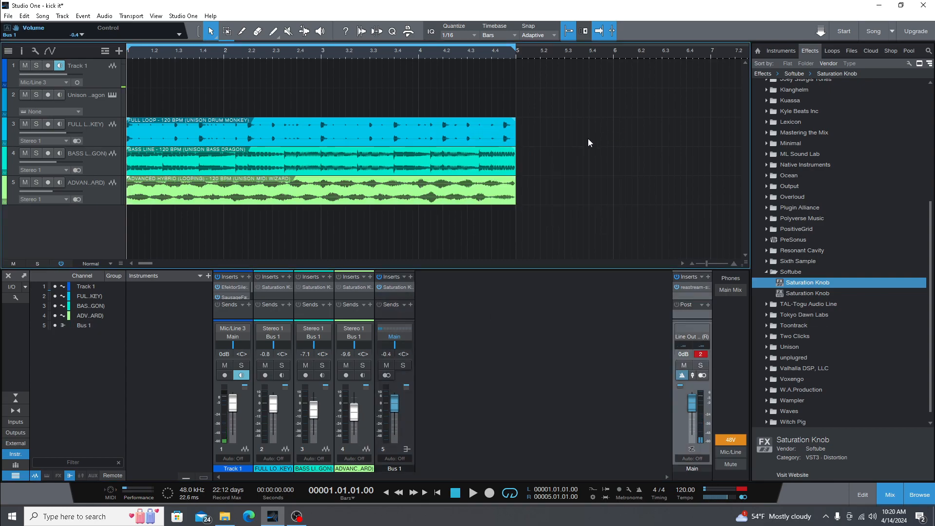
{"action": "left_click", "coordinate": [402, 289]}
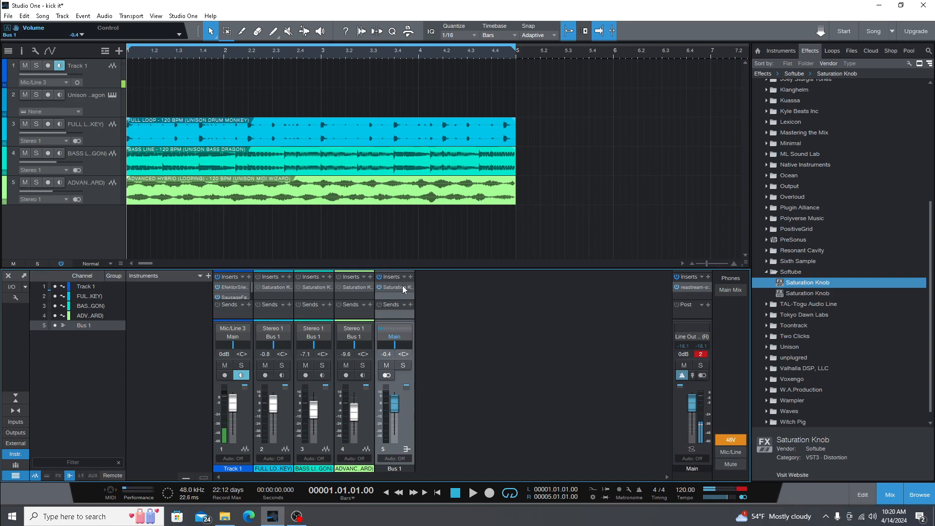
{"action": "left_click", "coordinate": [402, 287]}
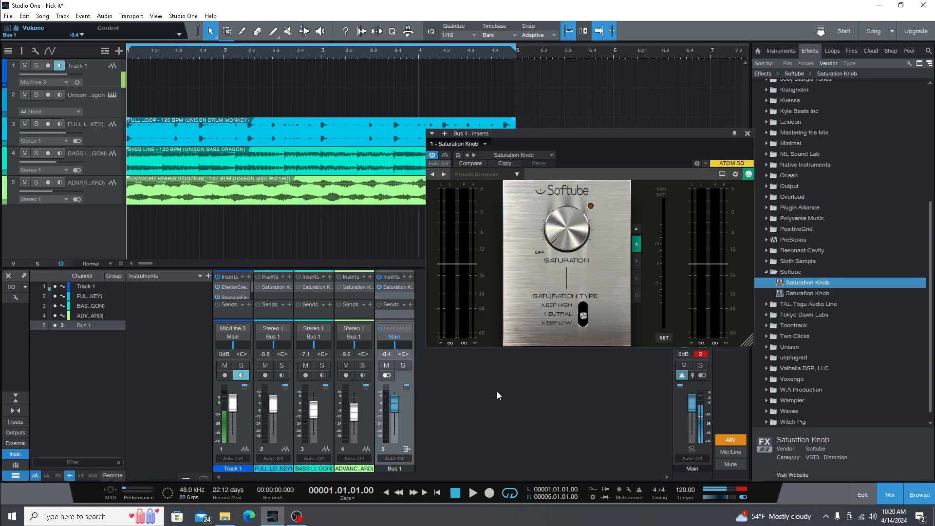
- Play the mix, raise Bus 1's saturation, compare it with the effect bypassed and reduce the saturation slightly
{"action": "key", "text": "space"}
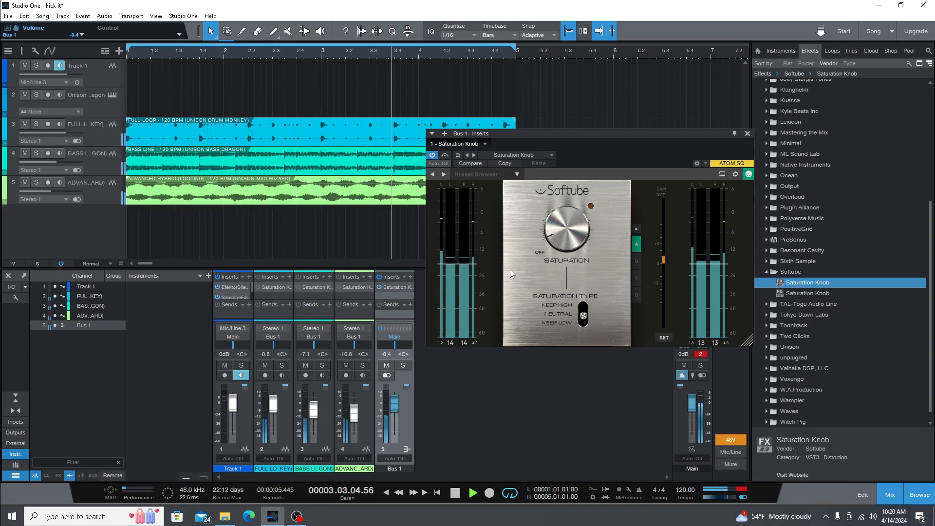
{"action": "left_click_drag", "start_coordinate": [574, 248], "coordinate": [574, 237]}
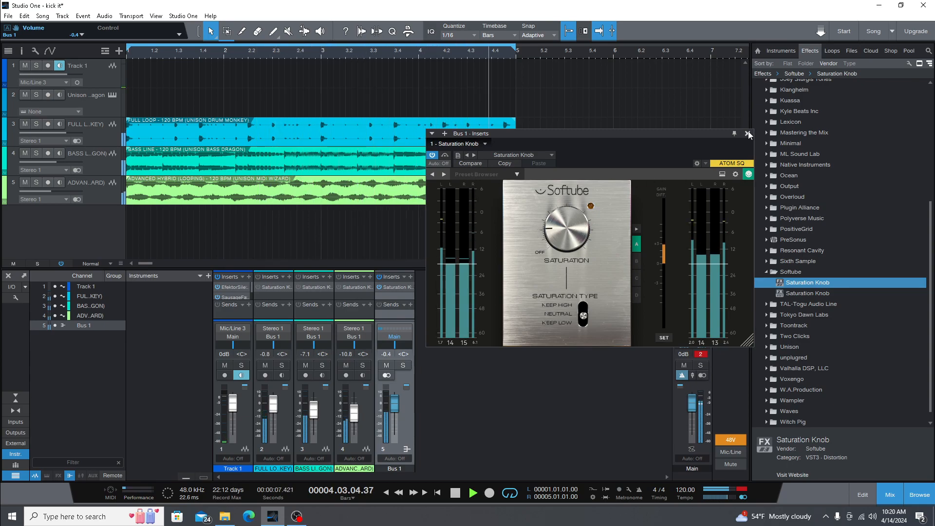
{"action": "left_click", "coordinate": [445, 156]}
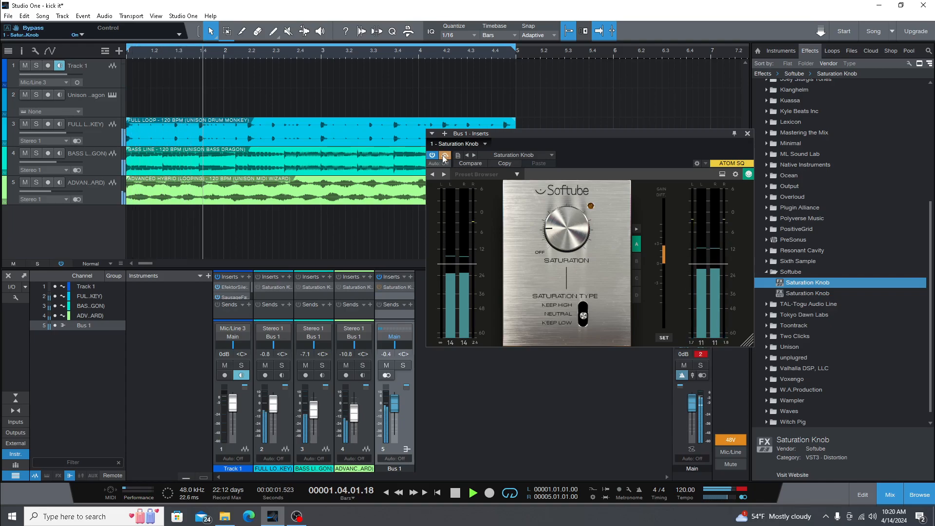
{"action": "left_click", "coordinate": [445, 156]}
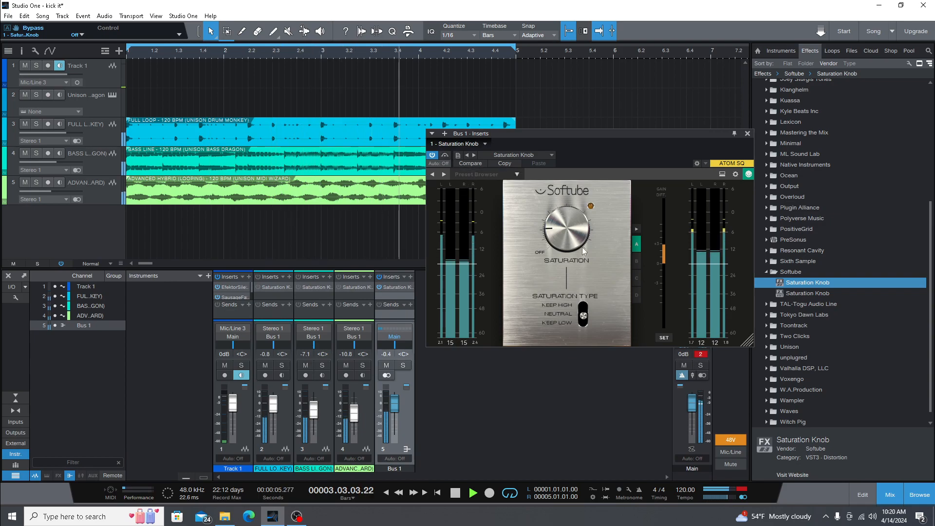
{"action": "left_click_drag", "start_coordinate": [568, 233], "coordinate": [567, 242]}
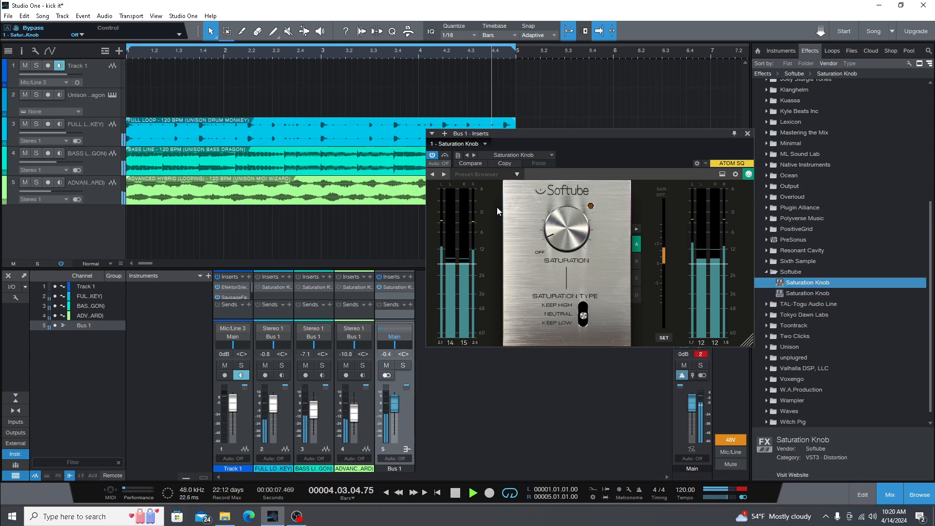
- Compare the mix with Bus 1's Saturation Knob bypassed and active several times, and stop playback
{"action": "left_click", "coordinate": [446, 156]}
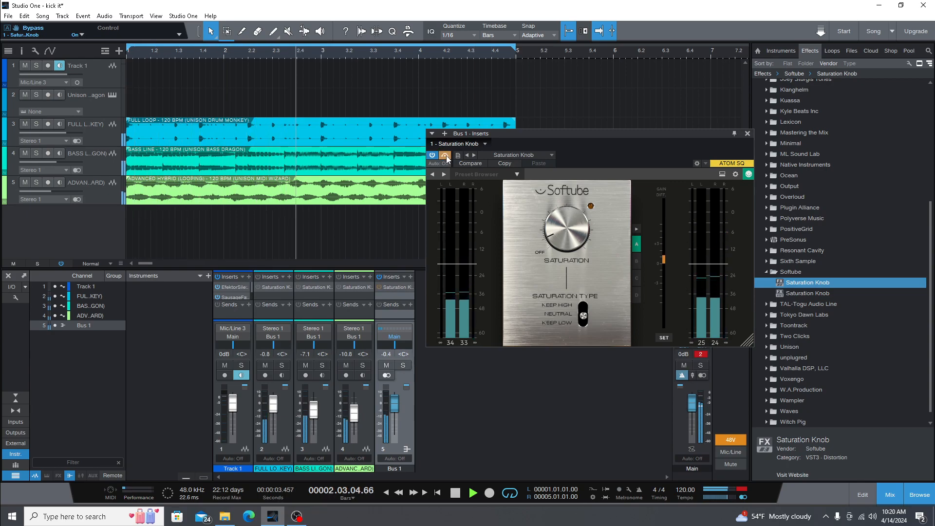
{"action": "left_click", "coordinate": [446, 156]}
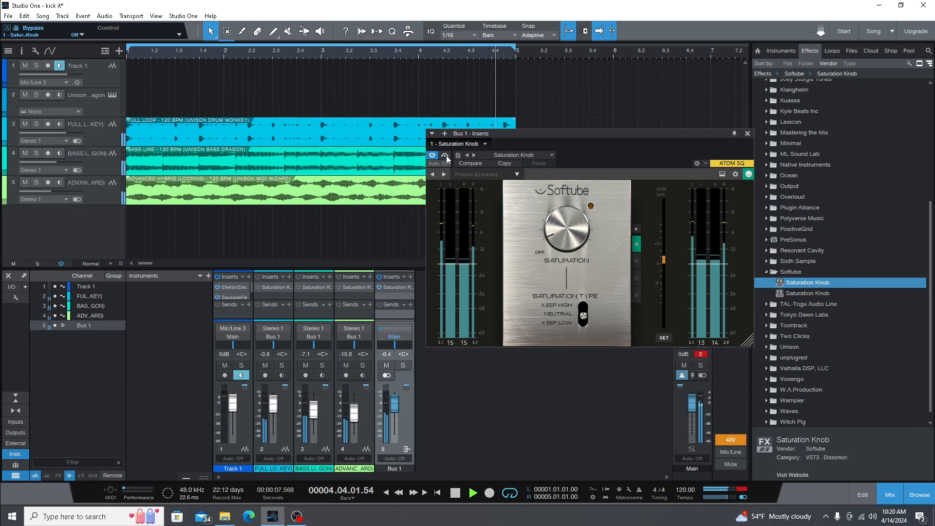
{"action": "left_click", "coordinate": [446, 156]}
{"action": "left_click", "coordinate": [446, 156]}
{"action": "key", "text": "space"}
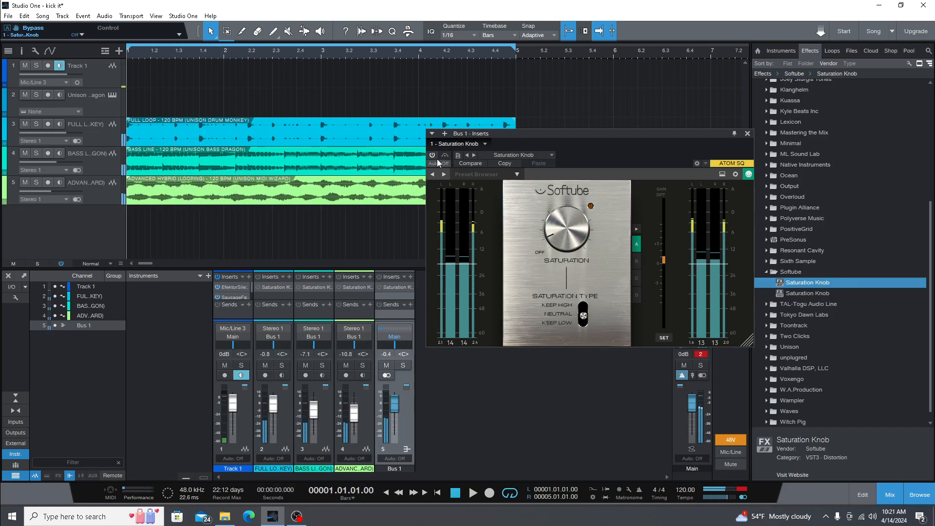